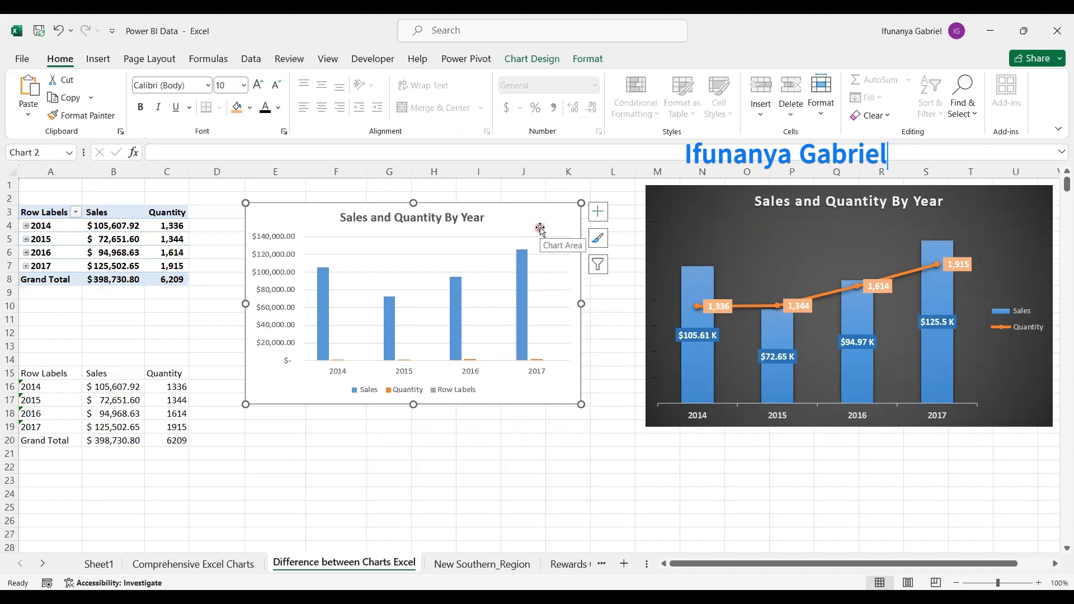
# Step: Remove the Row Labels series from the data source of the white Sales and Quantity By Year chart
pyautogui.click(544, 62)
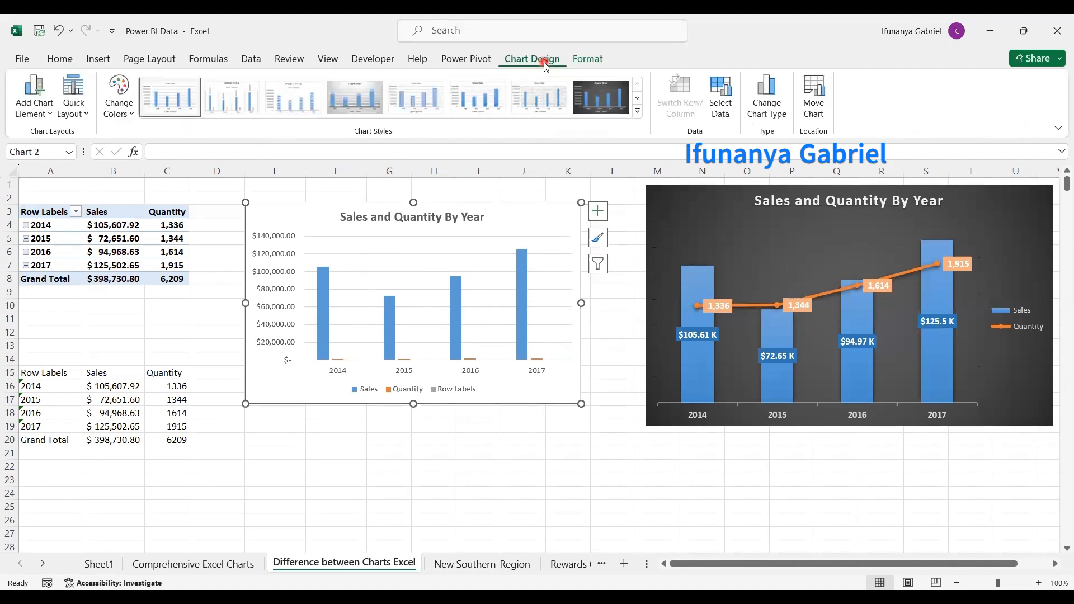
pyautogui.click(722, 100)
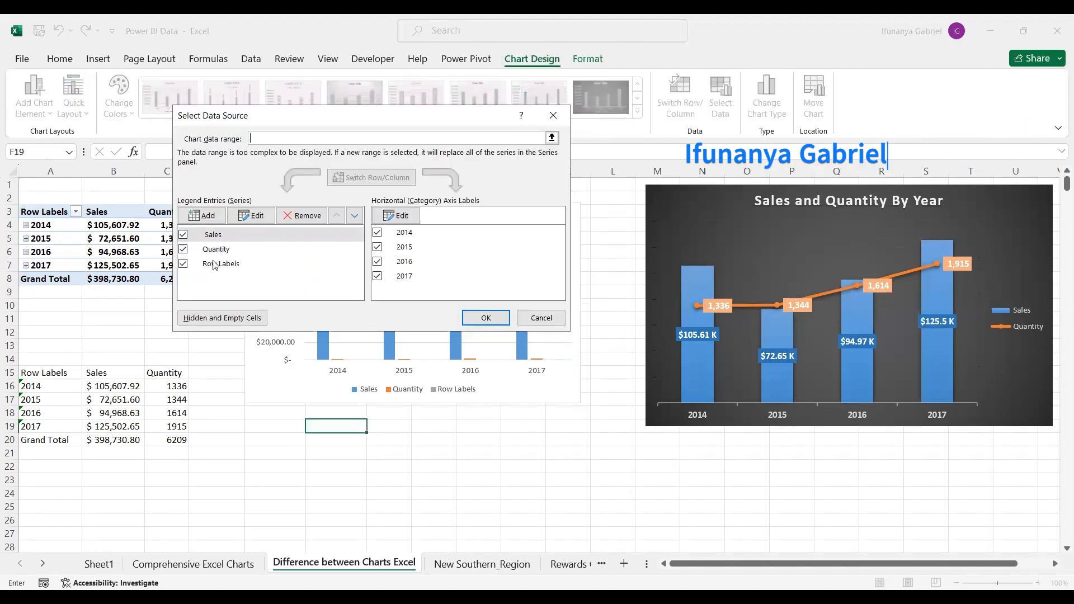
pyautogui.click(220, 265)
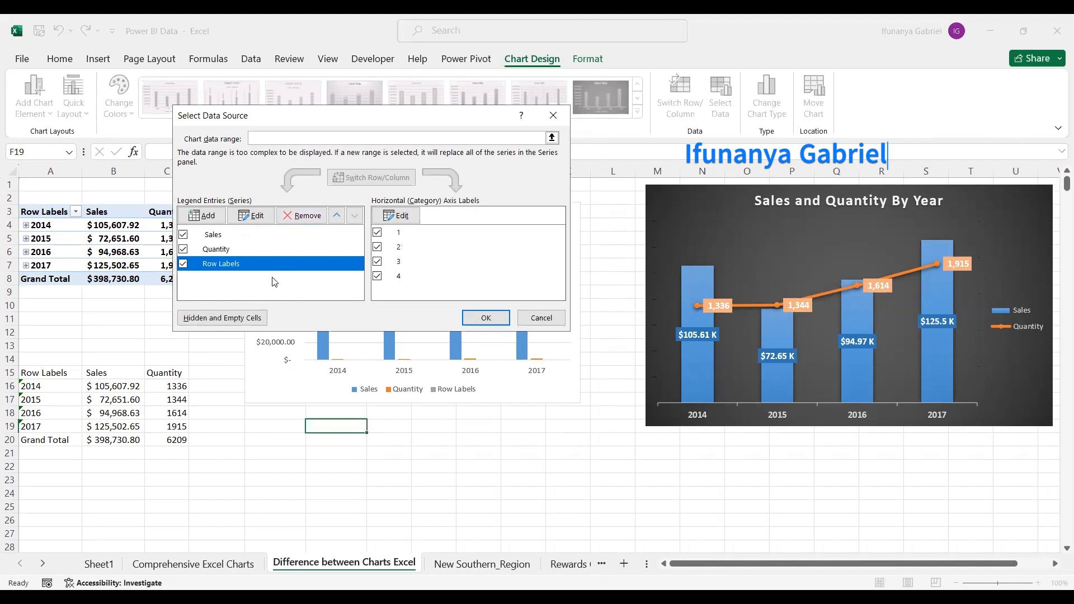
pyautogui.click(303, 217)
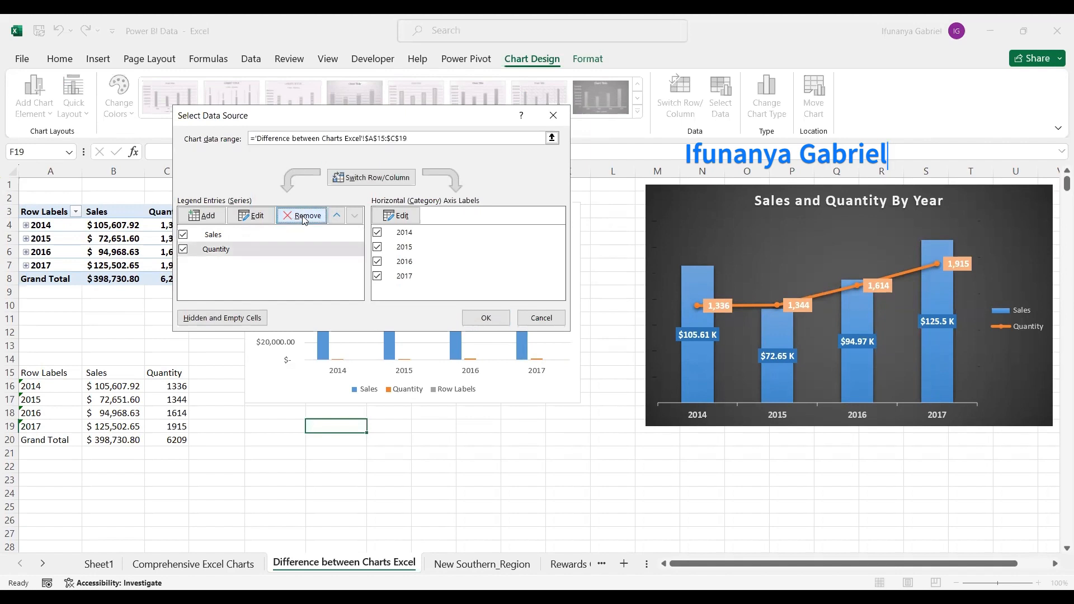
pyautogui.click(488, 323)
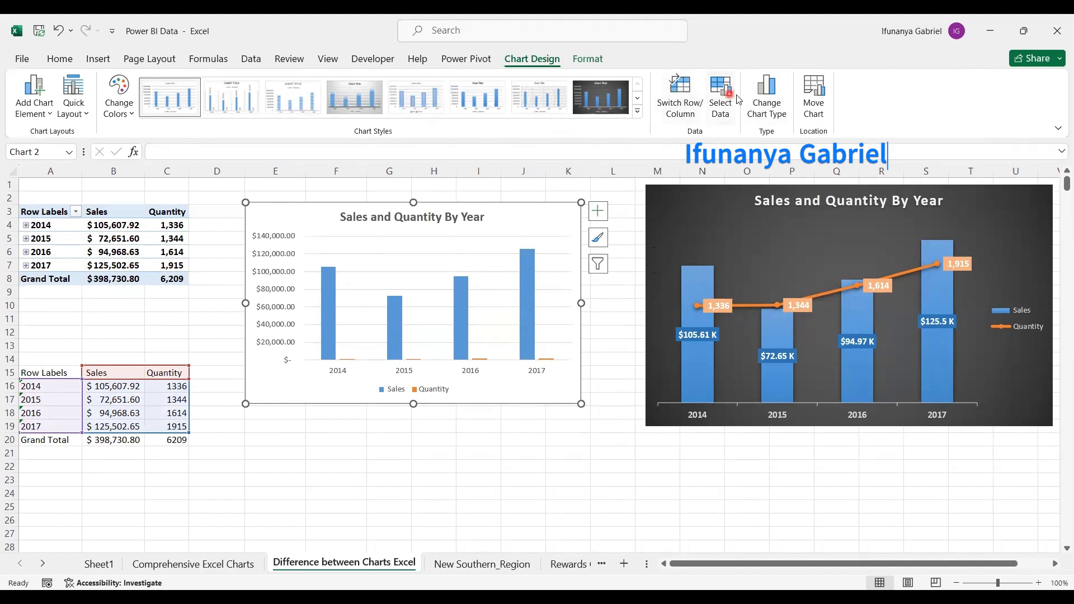
# Step: Change the chart to a custom combo with Sales as clustered columns and Quantity as a line with markers on the secondary axis
pyautogui.click(755, 96)
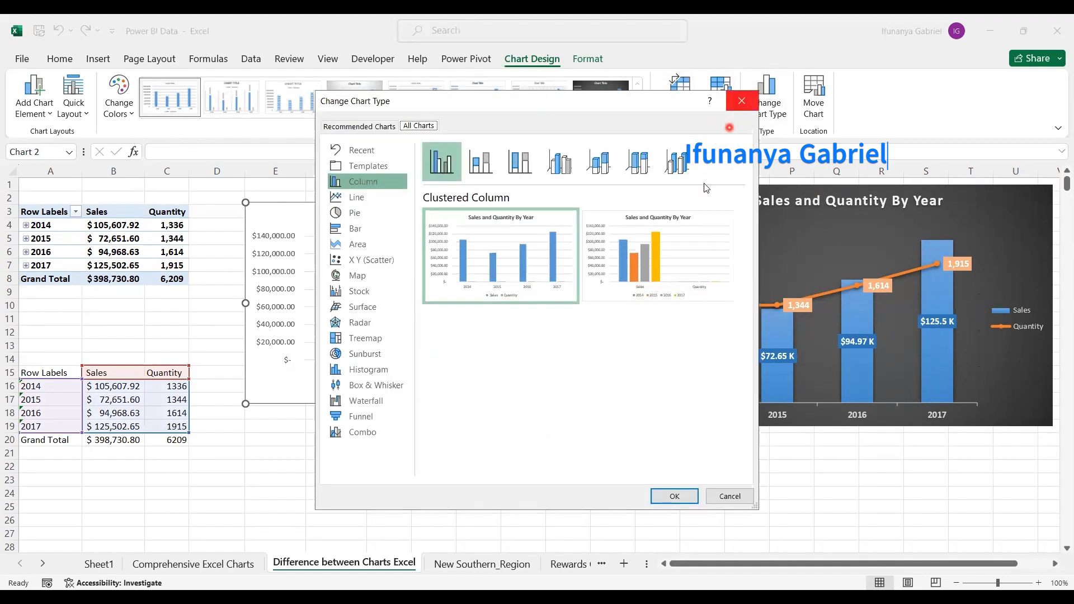
pyautogui.click(375, 435)
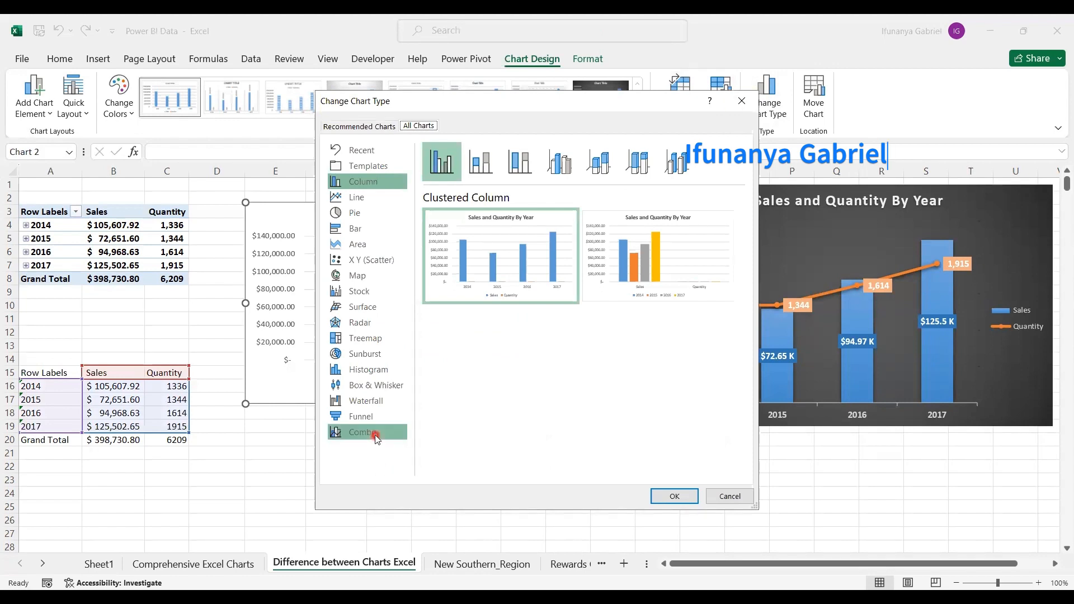
pyautogui.click(722, 426)
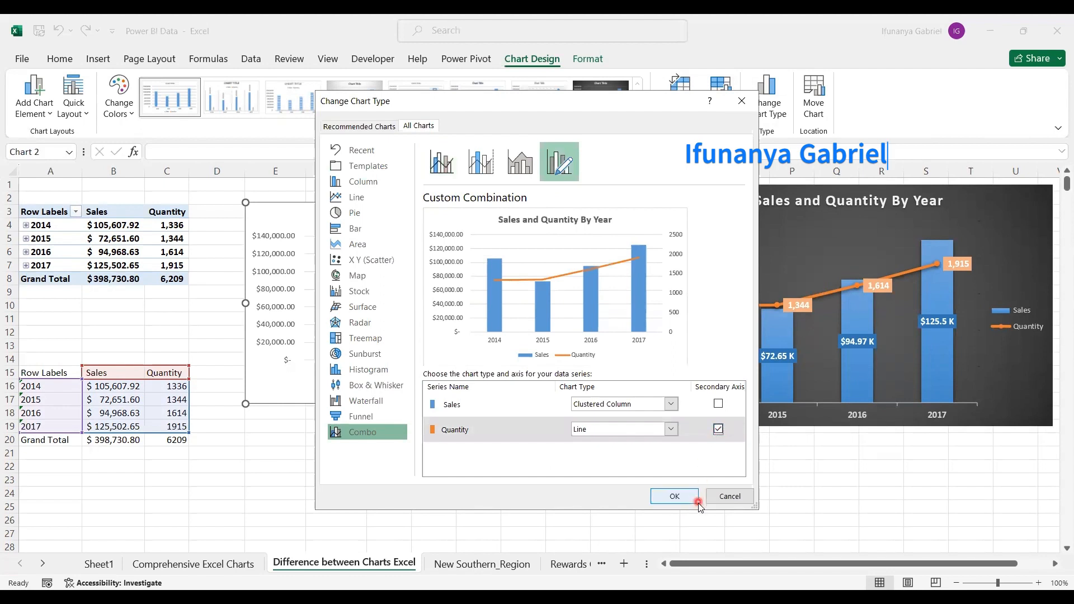
pyautogui.click(671, 429)
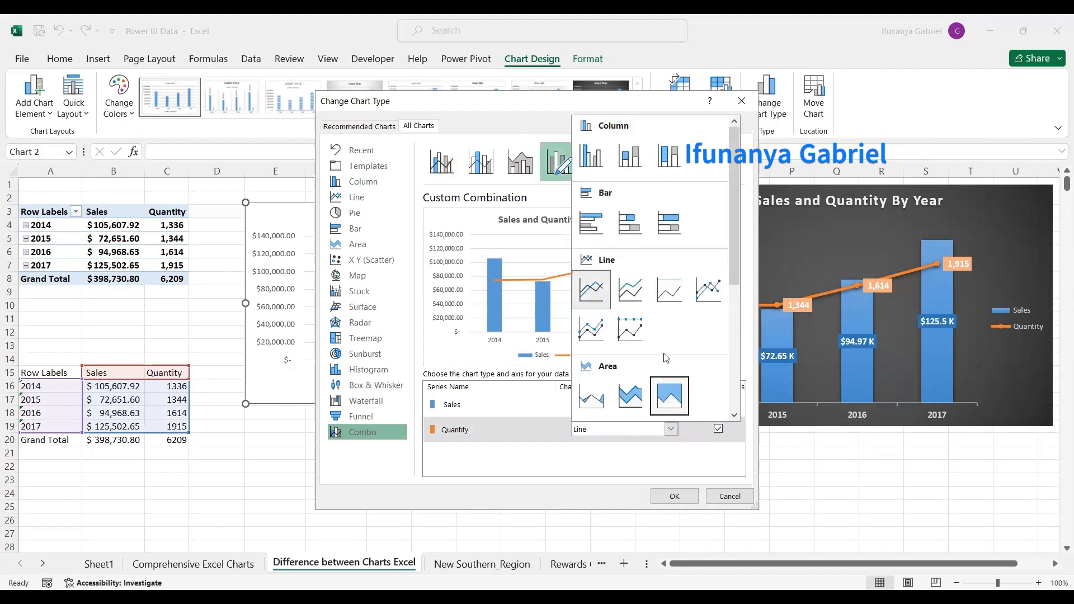
pyautogui.click(631, 330)
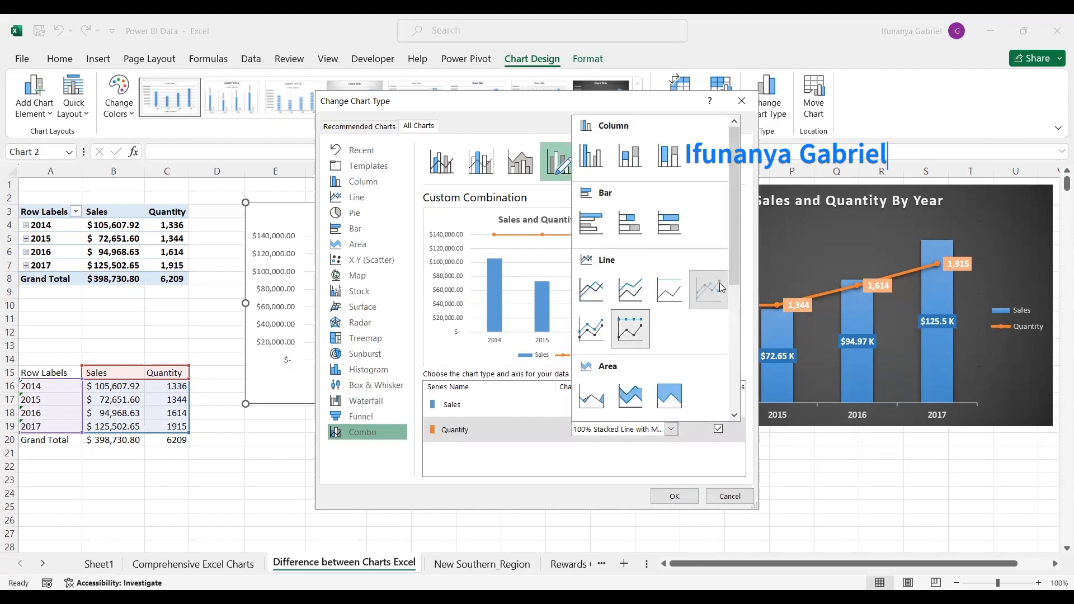
pyautogui.click(721, 288)
pyautogui.click(677, 497)
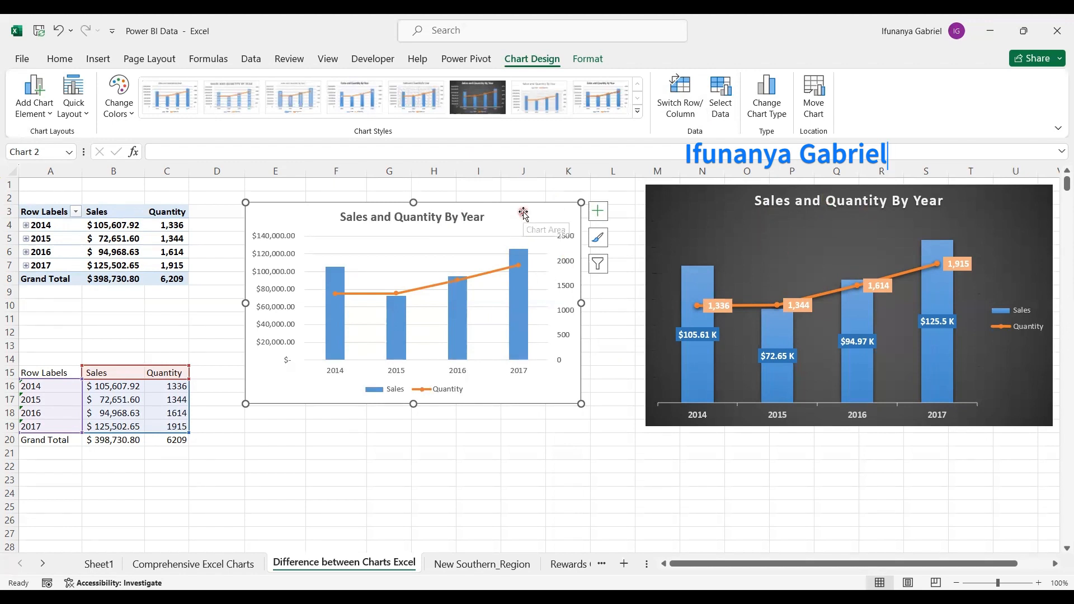
# Step: Try several preset chart styles and apply the seventh one, which places the legend beneath the title
pyautogui.click(601, 97)
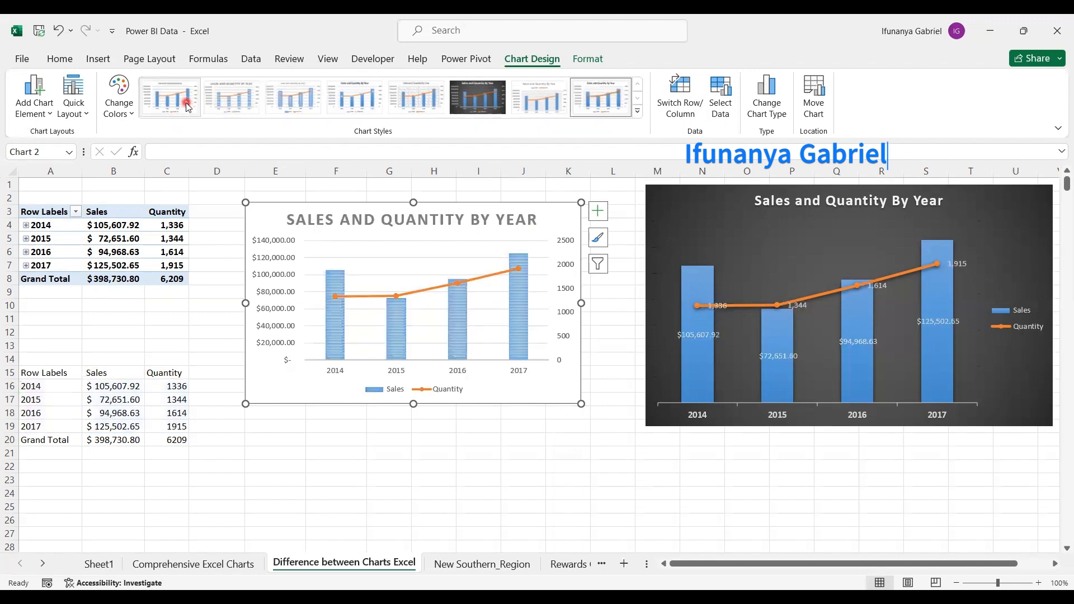
pyautogui.click(220, 106)
pyautogui.click(270, 108)
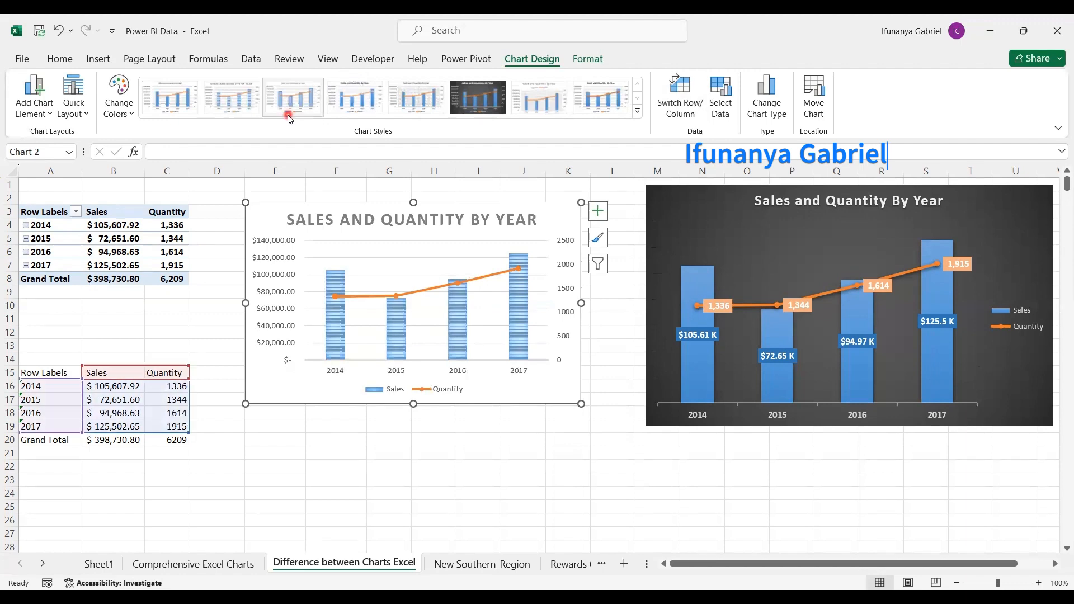
pyautogui.click(555, 102)
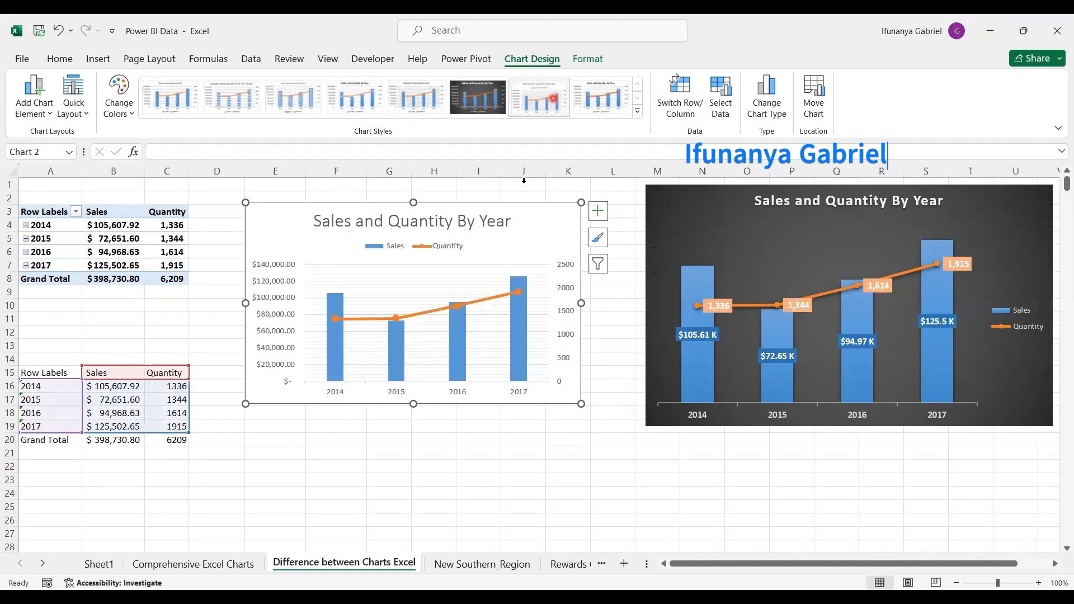
# Step: Remove the gridlines from the restyled Sales and Quantity By Year combo chart
pyautogui.click(493, 223)
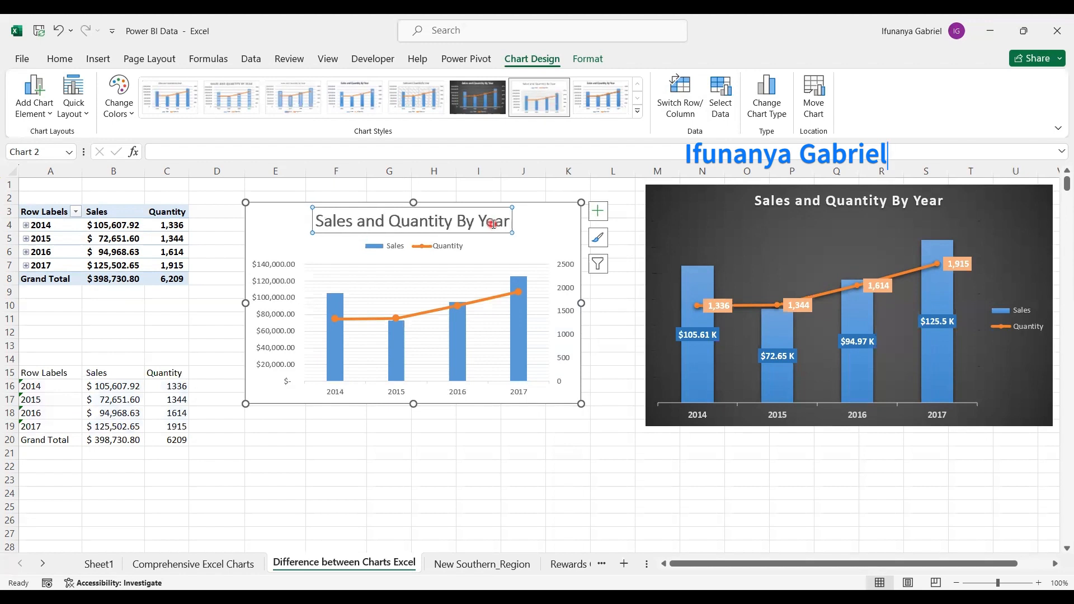
pyautogui.click(604, 218)
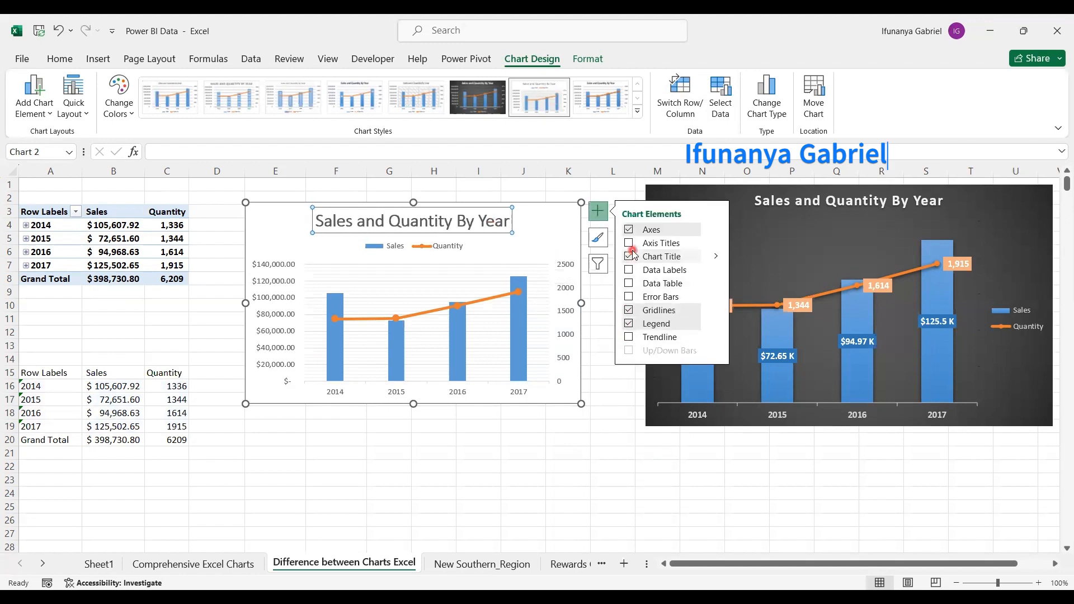
pyautogui.click(629, 311)
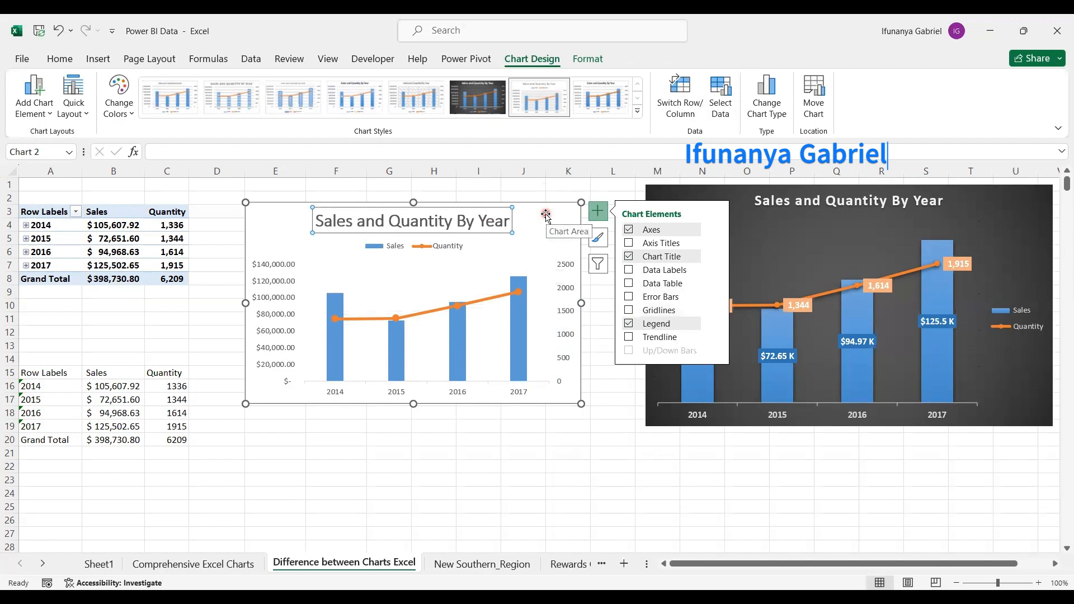
pyautogui.click(627, 387)
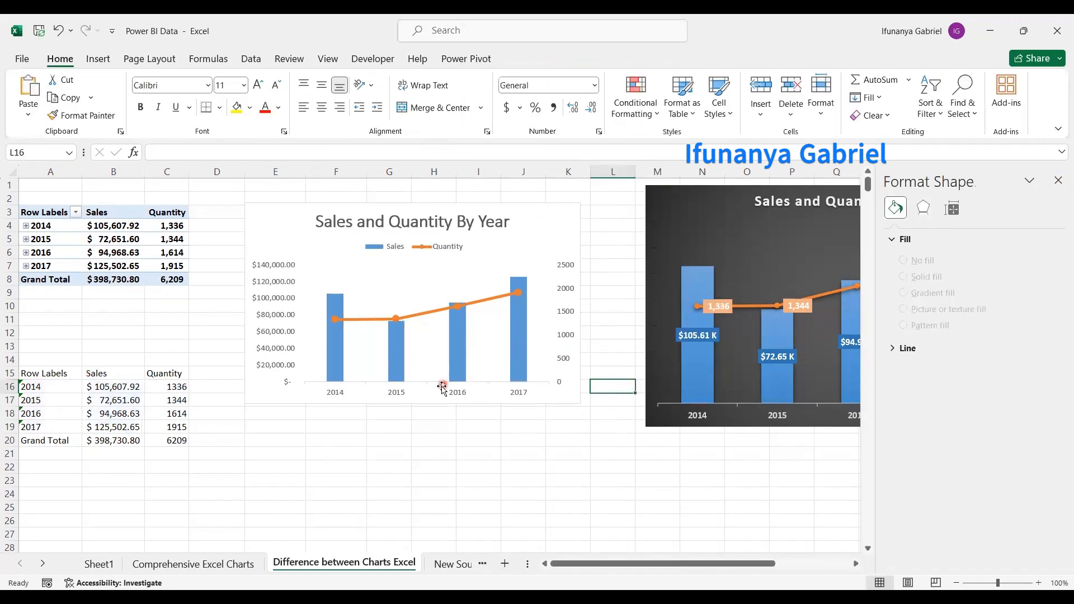
# Step: Fill the Sales columns with Green, Accent 6, Darker 25%, leaving their outline settings alone
pyautogui.click(335, 351)
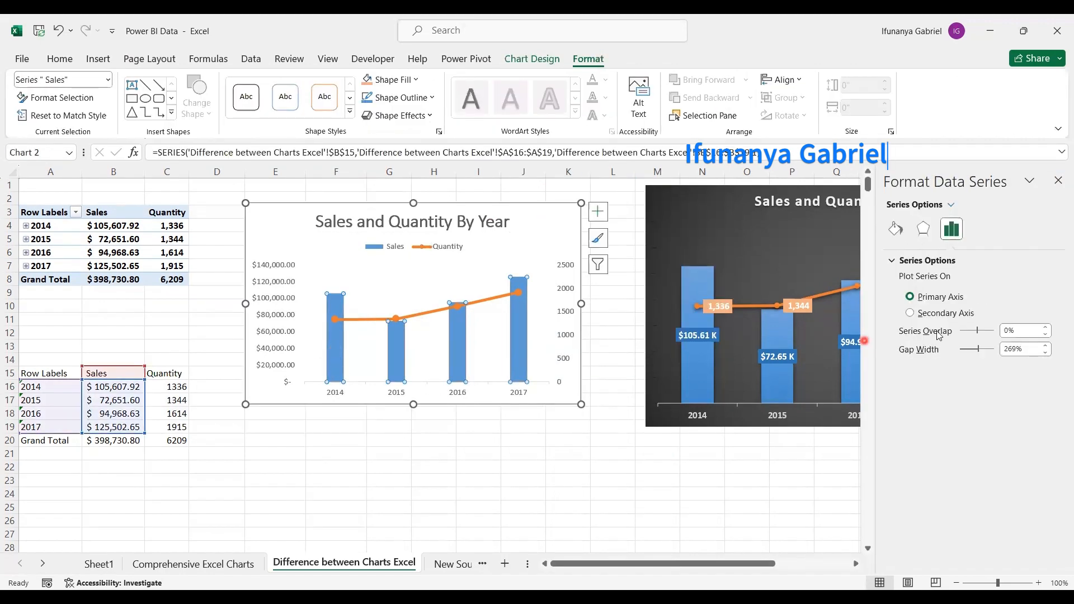
pyautogui.click(899, 233)
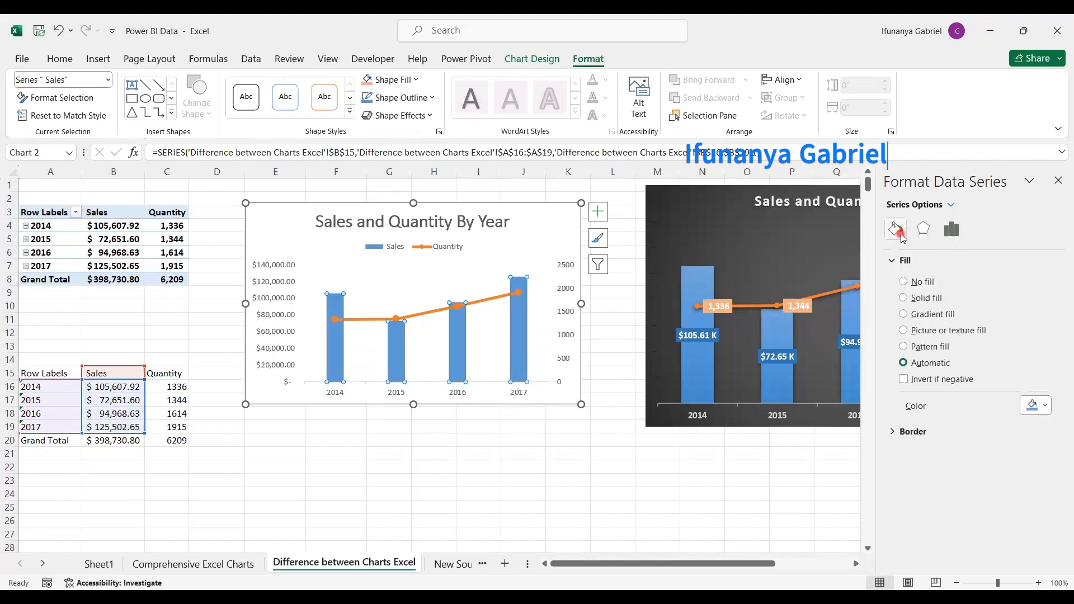
pyautogui.click(592, 58)
pyautogui.click(415, 82)
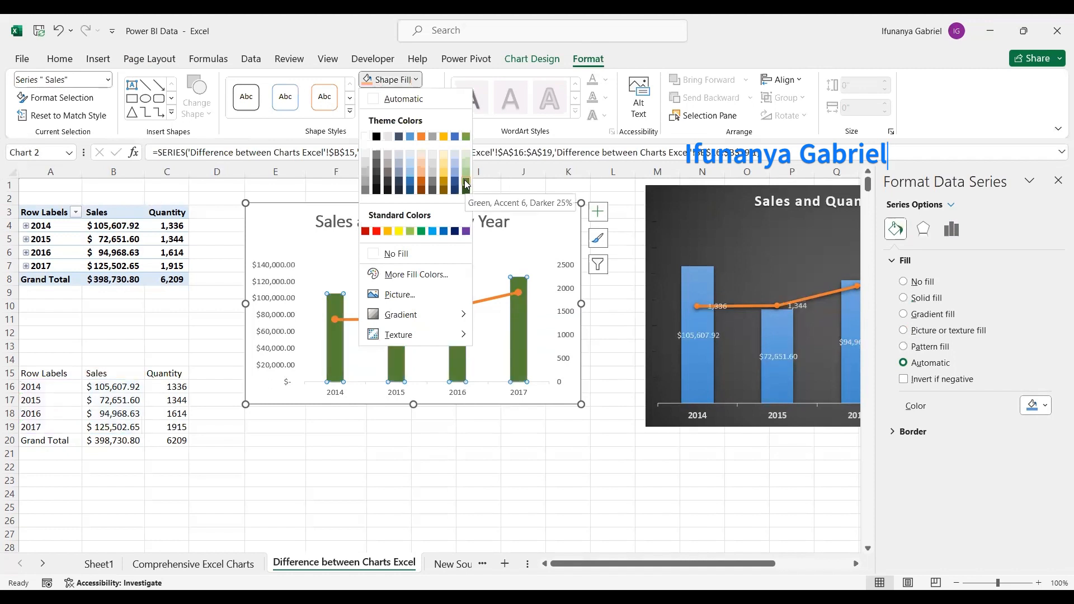
pyautogui.click(465, 179)
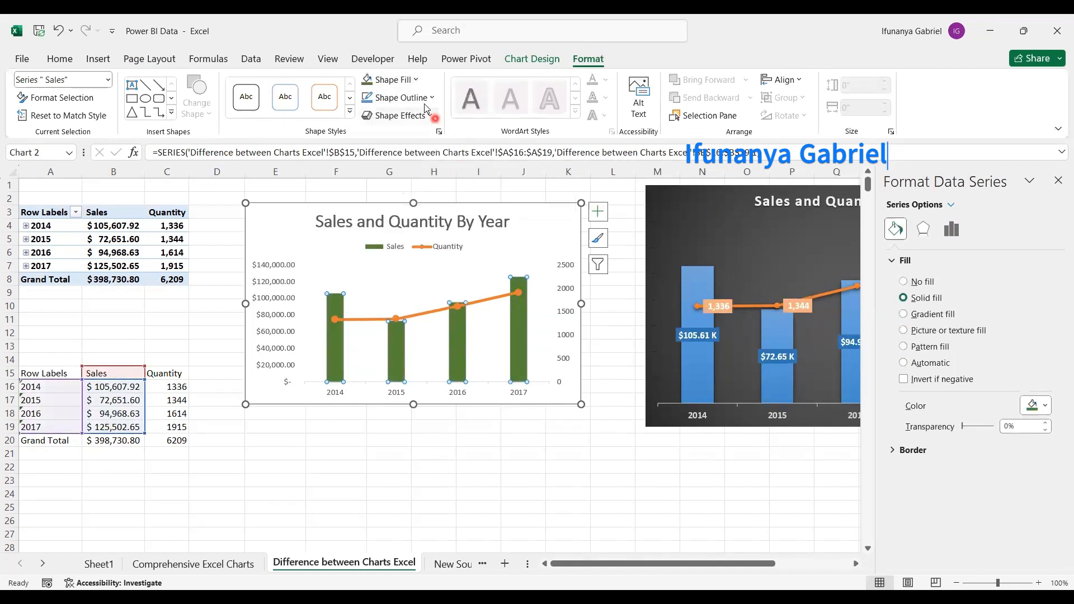
pyautogui.click(427, 99)
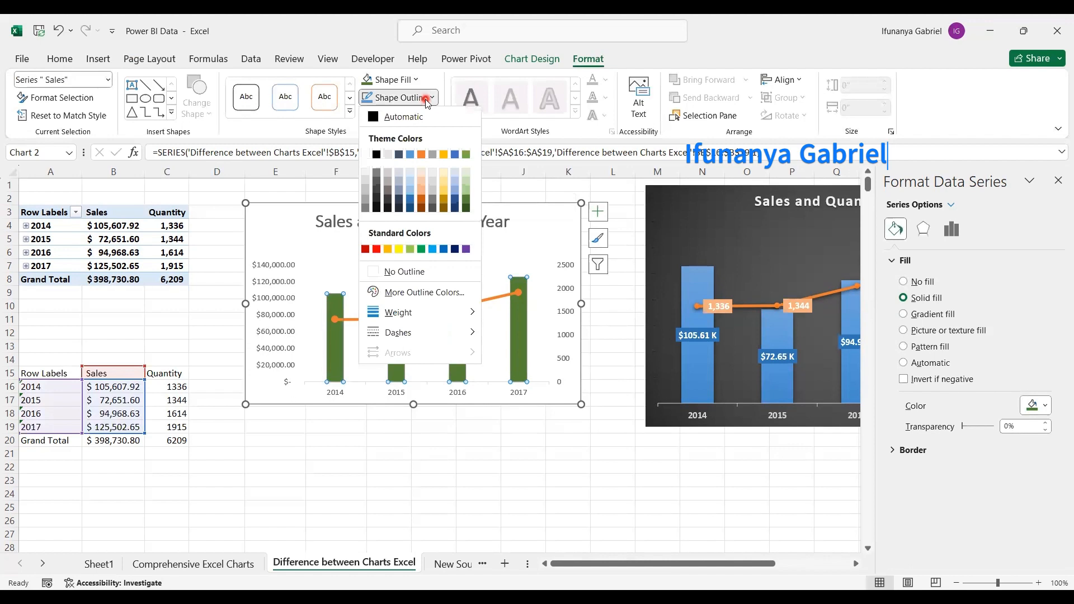
pyautogui.click(427, 99)
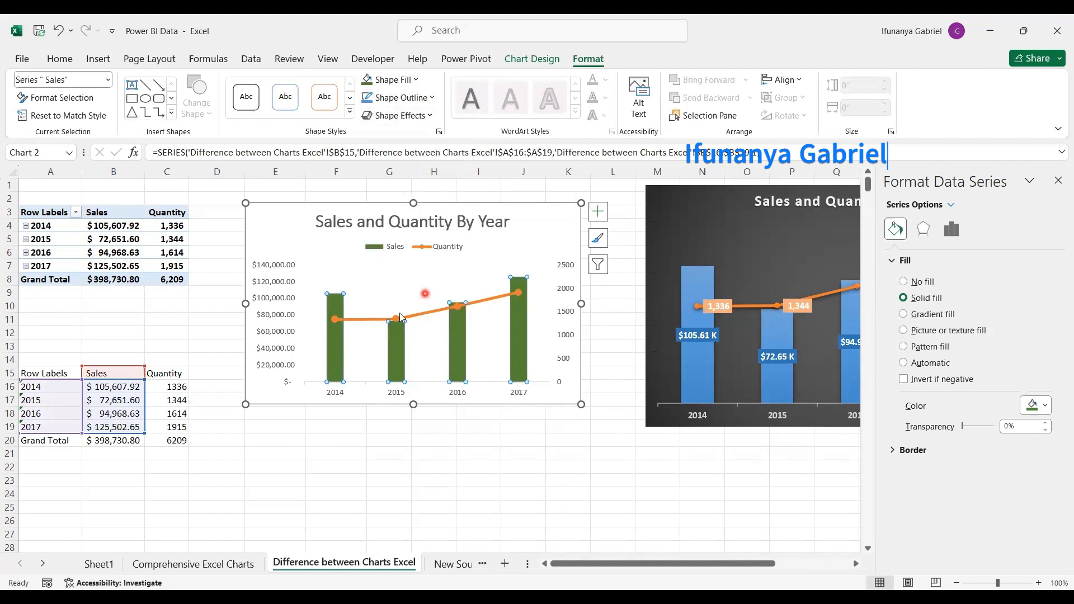
# Step: Try black for the Quantity series line, and settle on a solid blue theme color
pyautogui.click(334, 320)
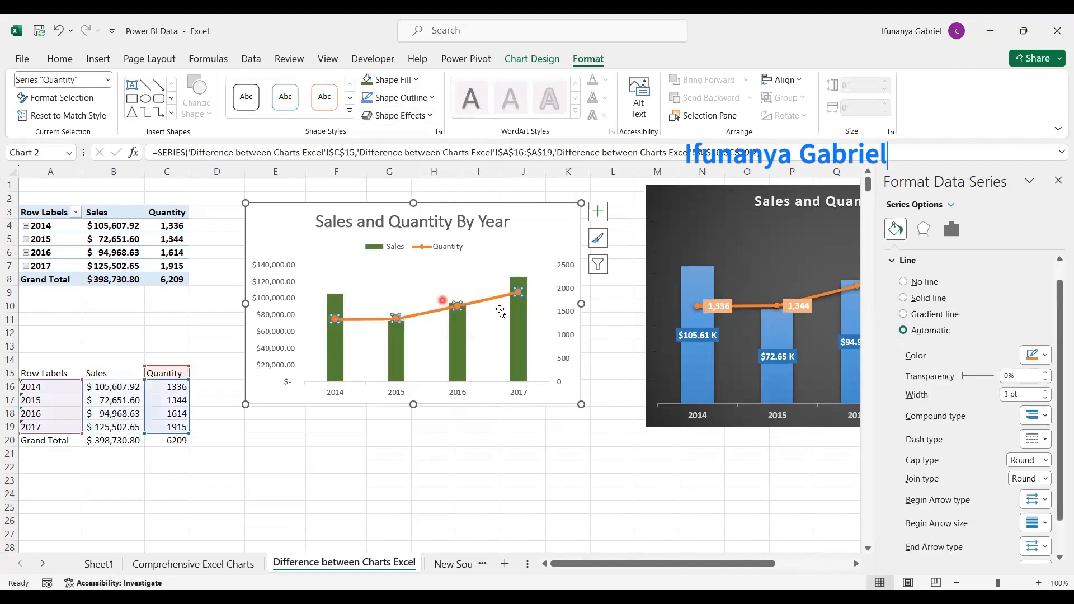
pyautogui.click(896, 232)
pyautogui.click(1036, 355)
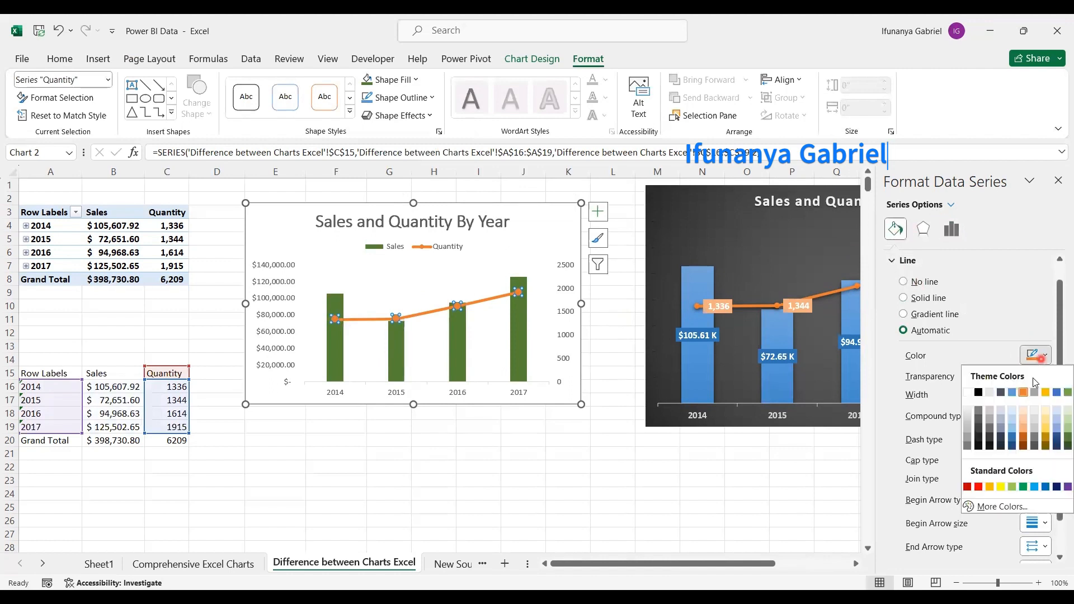
pyautogui.click(979, 393)
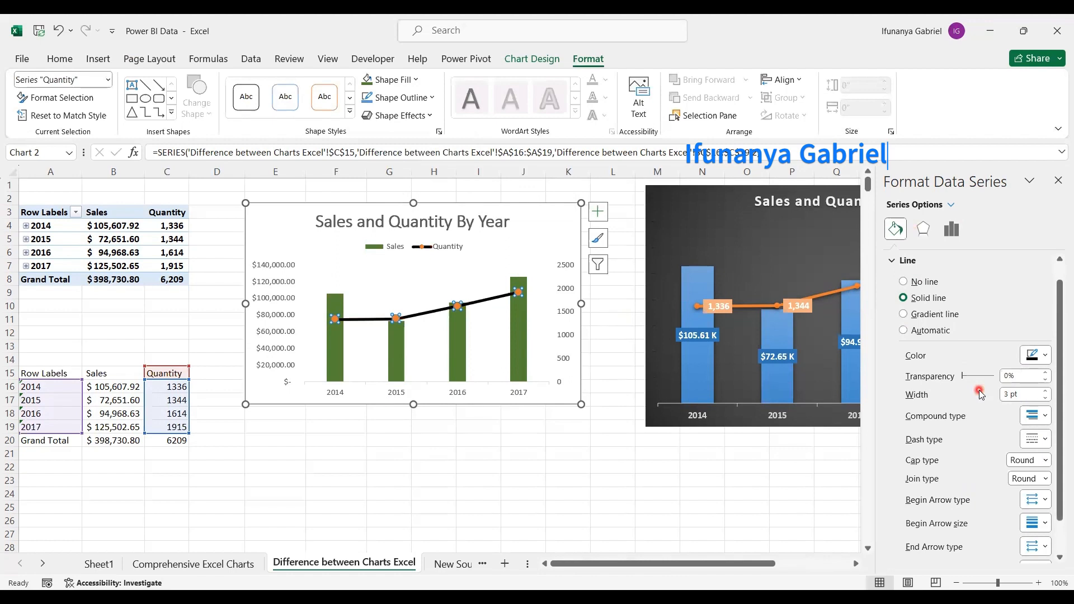
pyautogui.click(1044, 356)
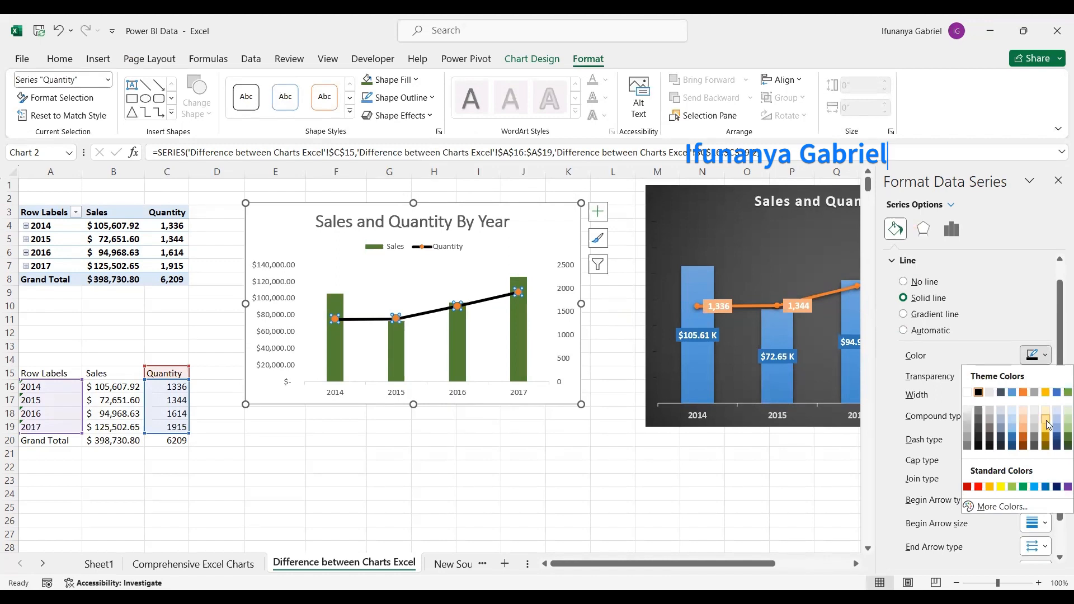
pyautogui.click(1014, 393)
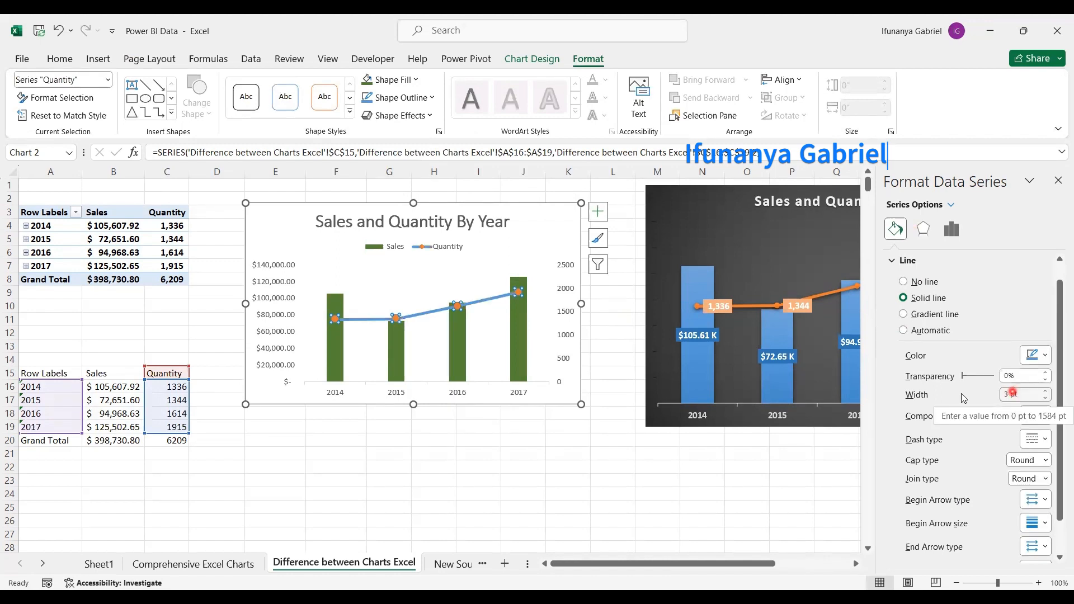
# Step: Try changing the begin arrow type on the border of the Quantity series markers
pyautogui.click(334, 323)
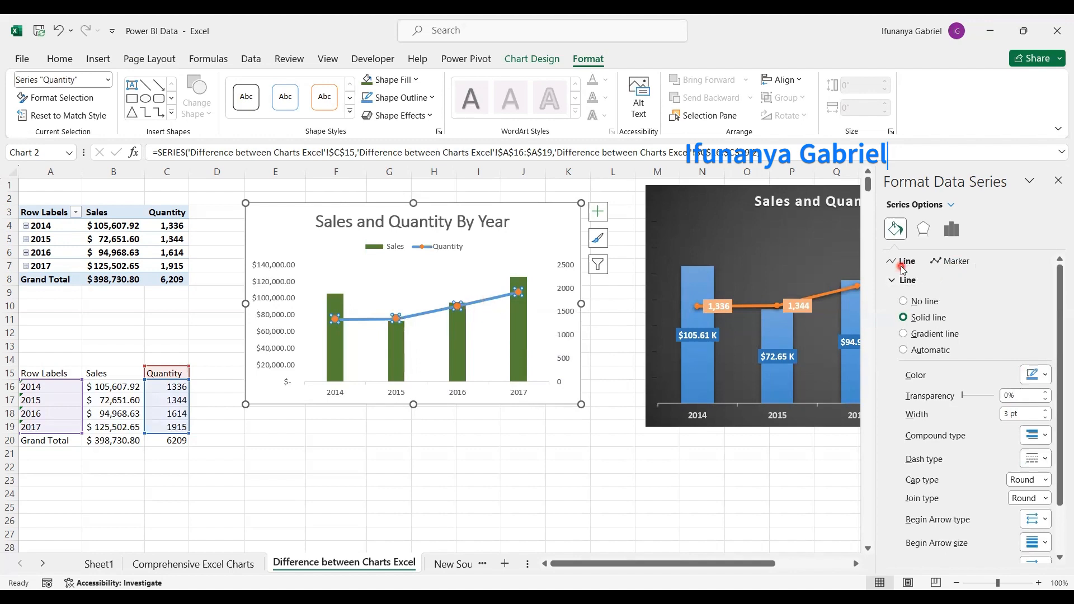
pyautogui.click(945, 262)
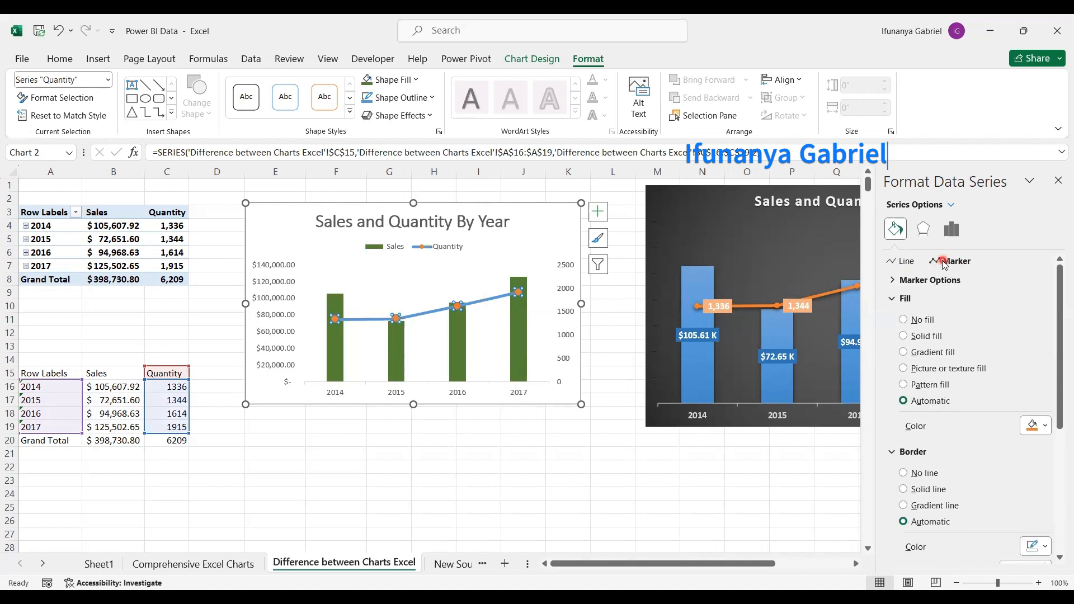
pyautogui.click(1034, 427)
pyautogui.scroll(-5, 1034, 448)
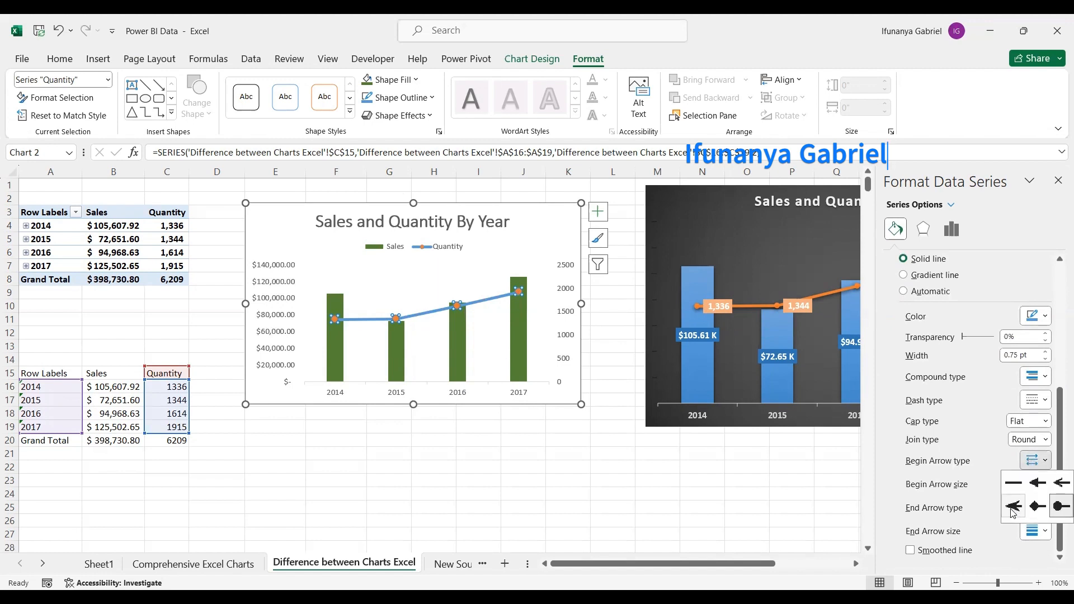
# Step: Switch the Quantity series markers from automatic to the built-in diamond type
pyautogui.click(950, 263)
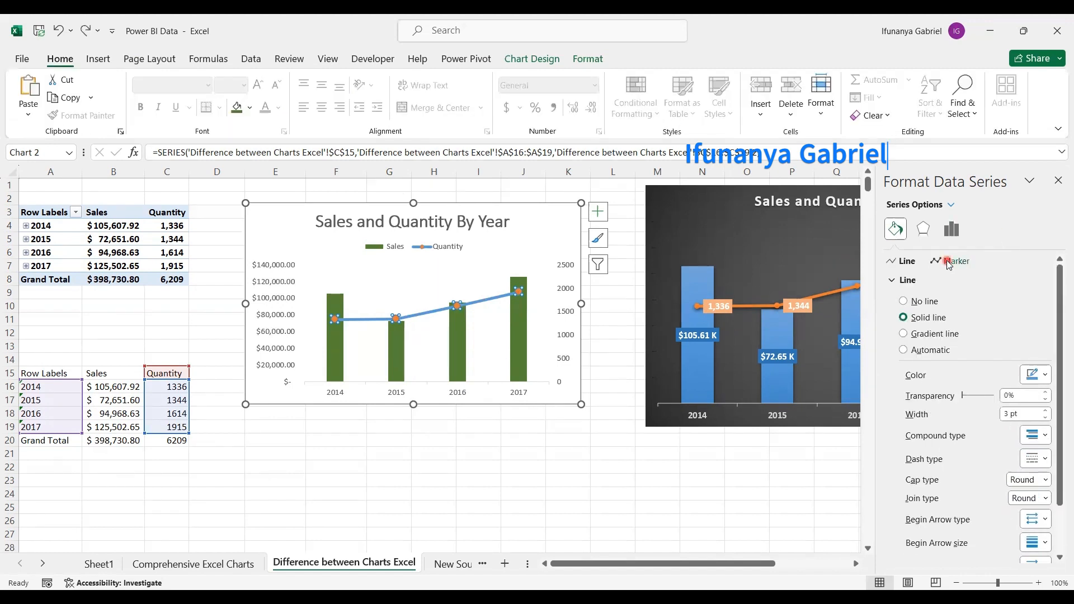
pyautogui.click(948, 261)
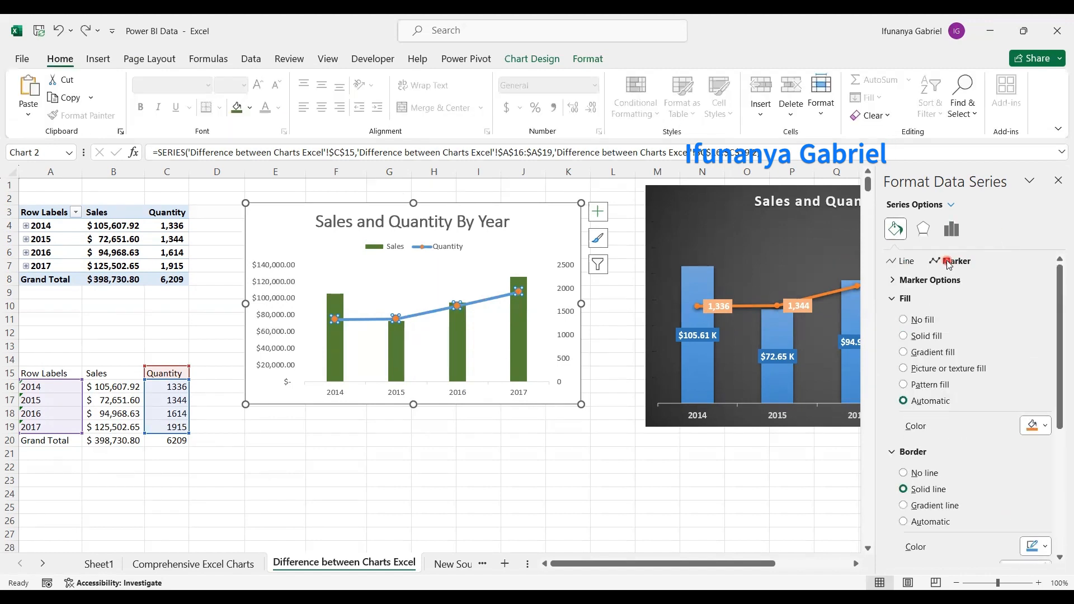
pyautogui.click(891, 281)
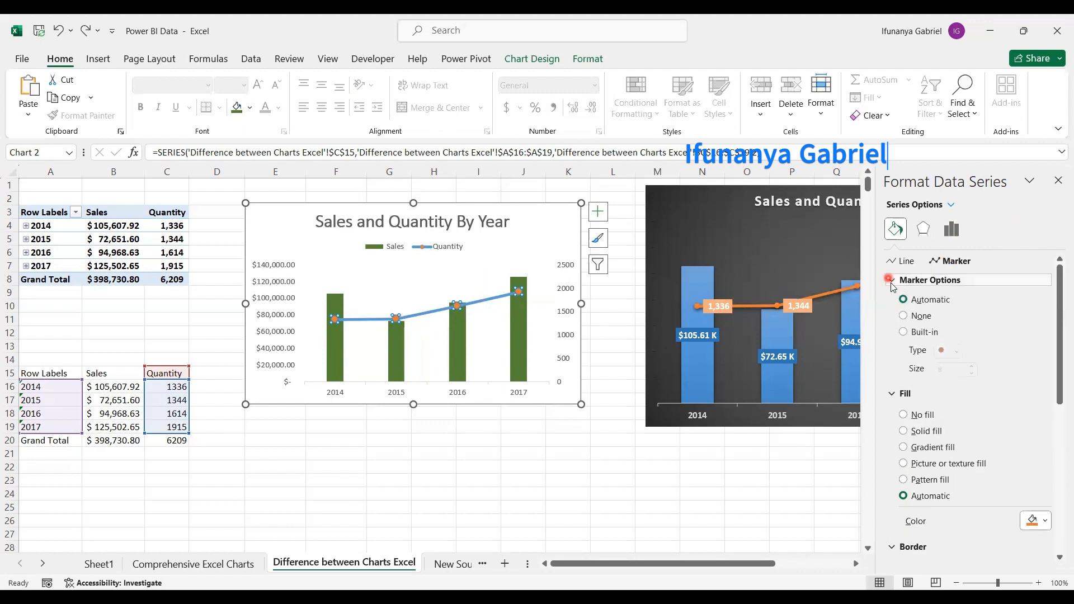
pyautogui.click(951, 351)
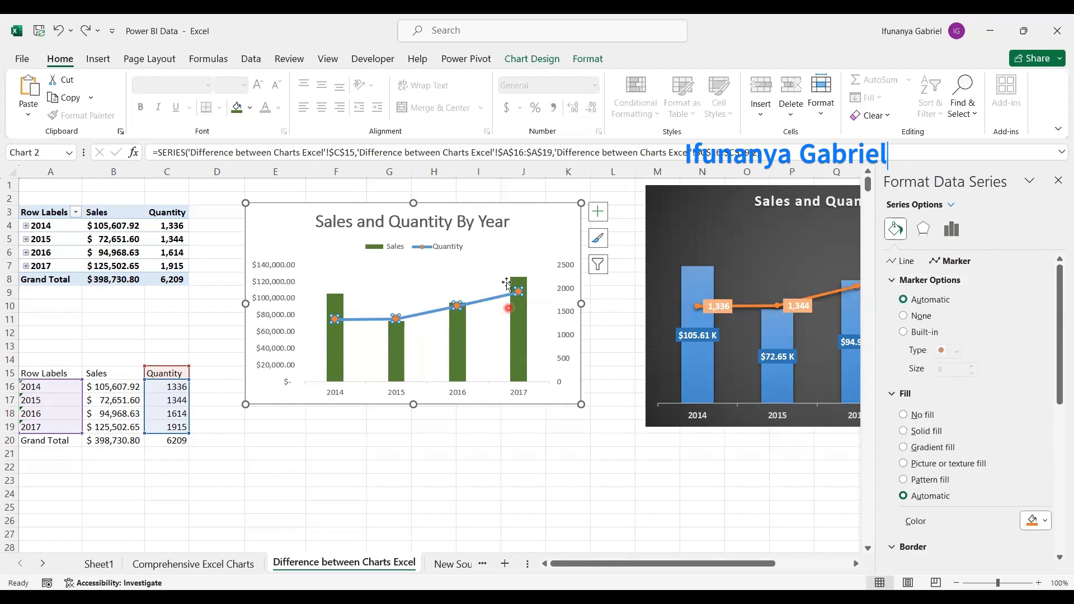
pyautogui.click(904, 331)
pyautogui.click(955, 352)
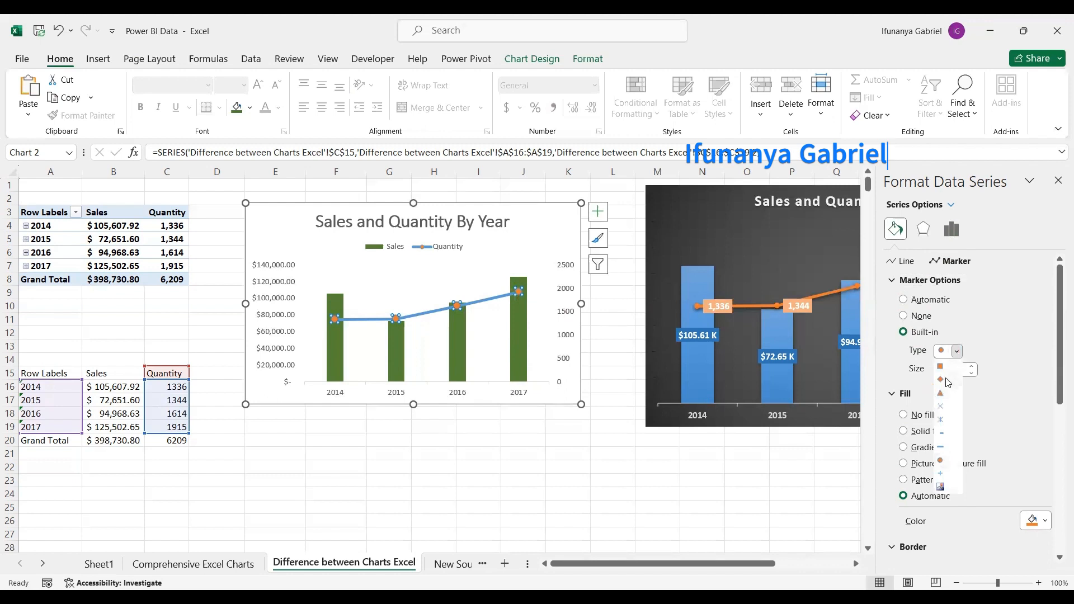
pyautogui.click(948, 382)
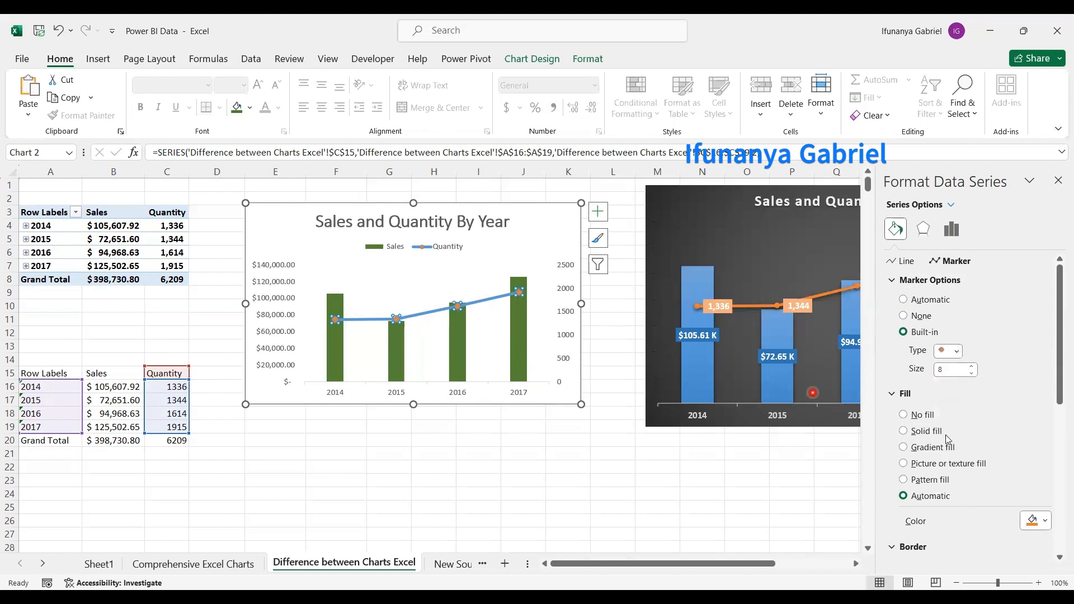
# Step: Enlarge the Quantity series markers to size 15
pyautogui.click(972, 365)
pyautogui.click(972, 366)
pyautogui.click(973, 366)
pyautogui.click(973, 366)
pyautogui.click(973, 366)
pyautogui.click(973, 366)
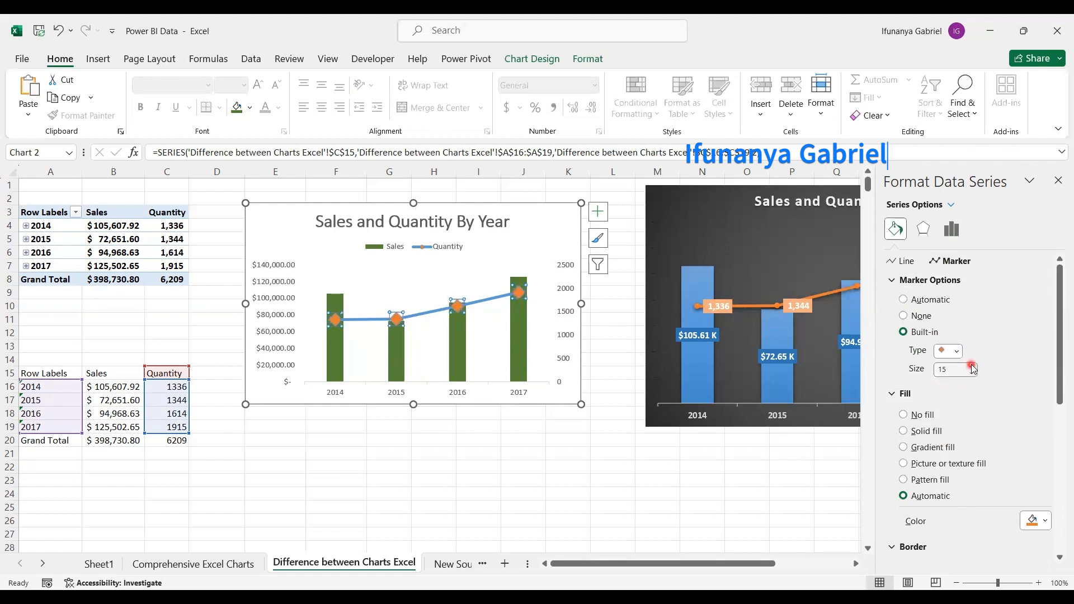
# Step: Try the square, circle and automatic marker types on the Quantity series
pyautogui.click(957, 351)
pyautogui.click(946, 369)
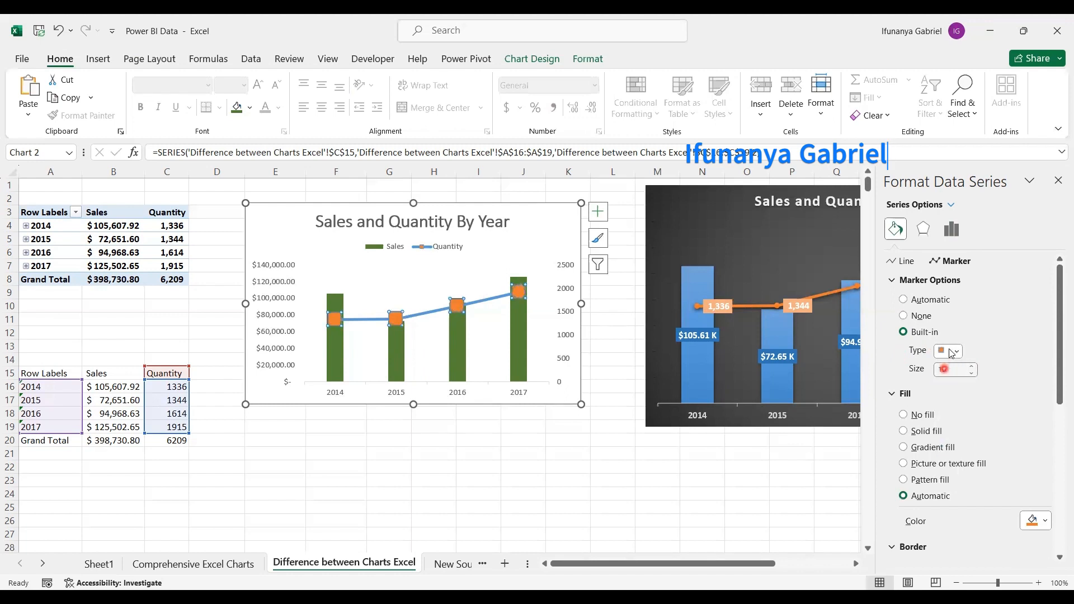
pyautogui.click(958, 352)
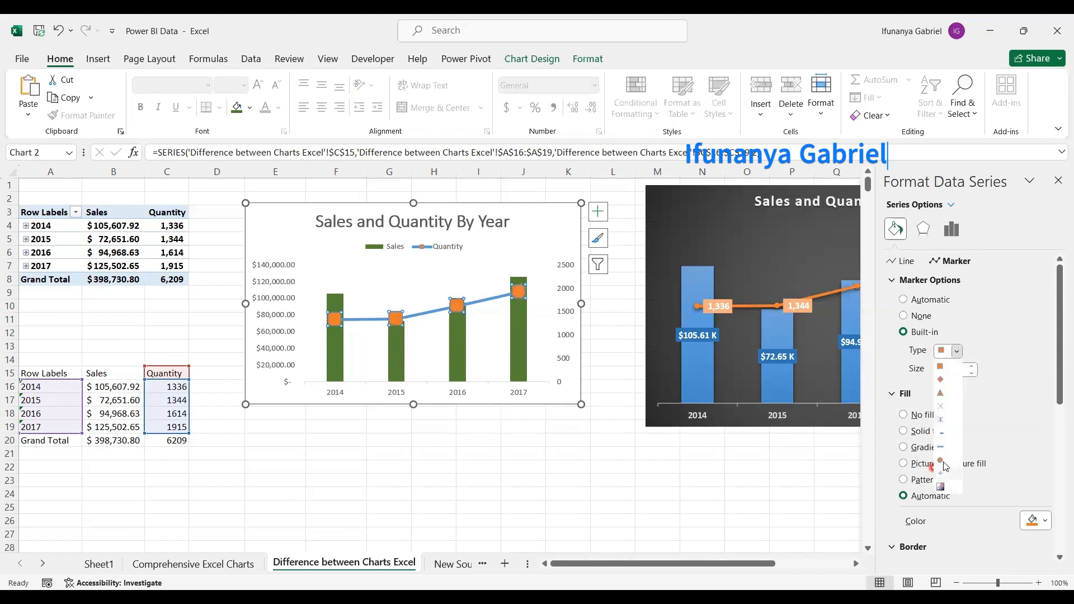
pyautogui.click(943, 463)
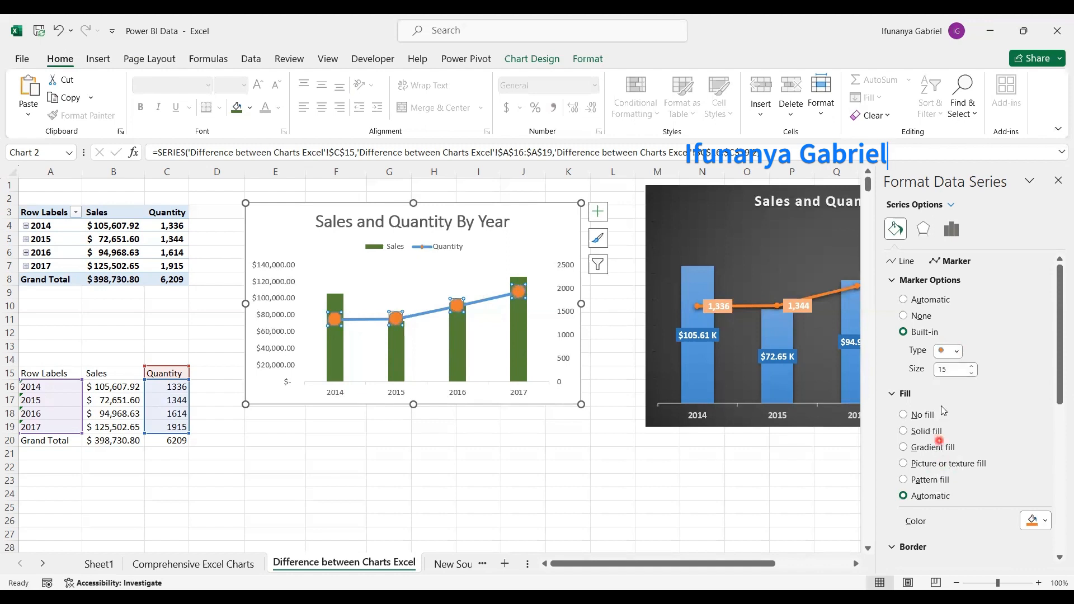
pyautogui.click(959, 351)
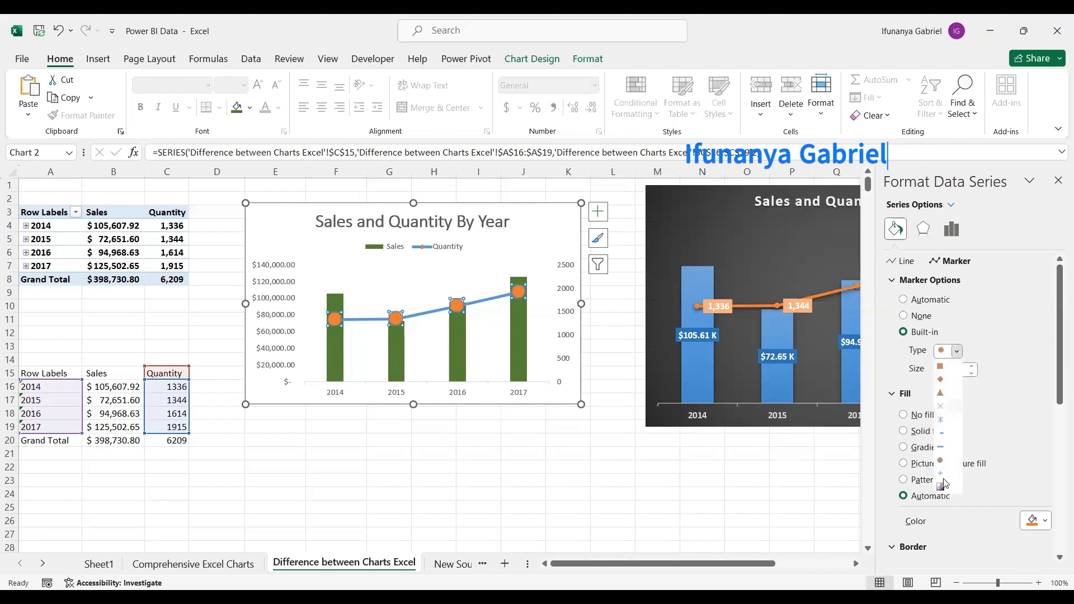
pyautogui.click(902, 303)
pyautogui.click(942, 347)
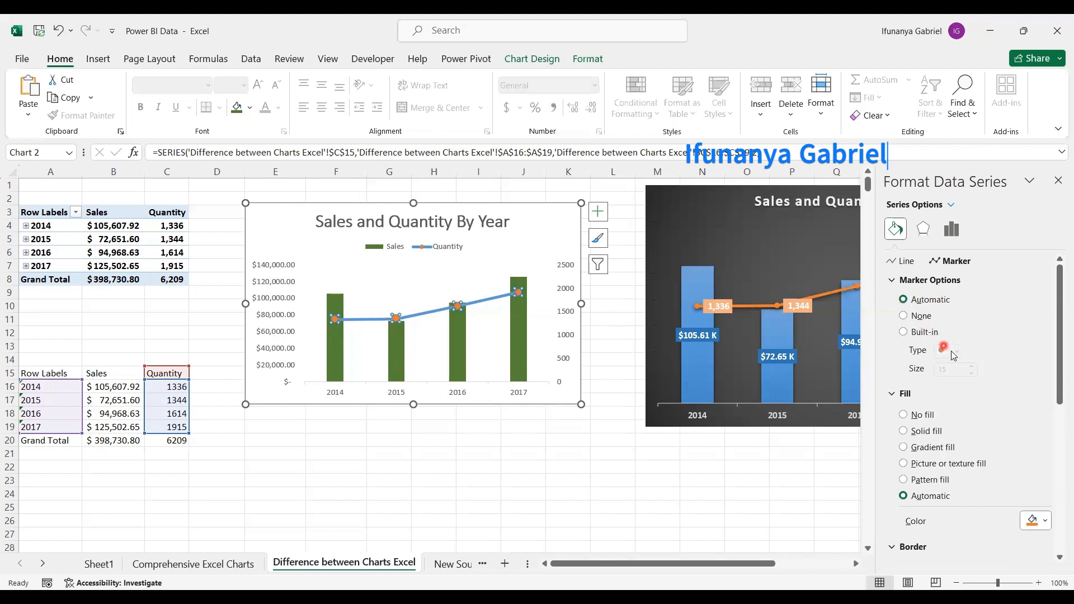
# Step: Set the Quantity series markers back to the built-in diamond type
pyautogui.click(904, 332)
pyautogui.click(957, 351)
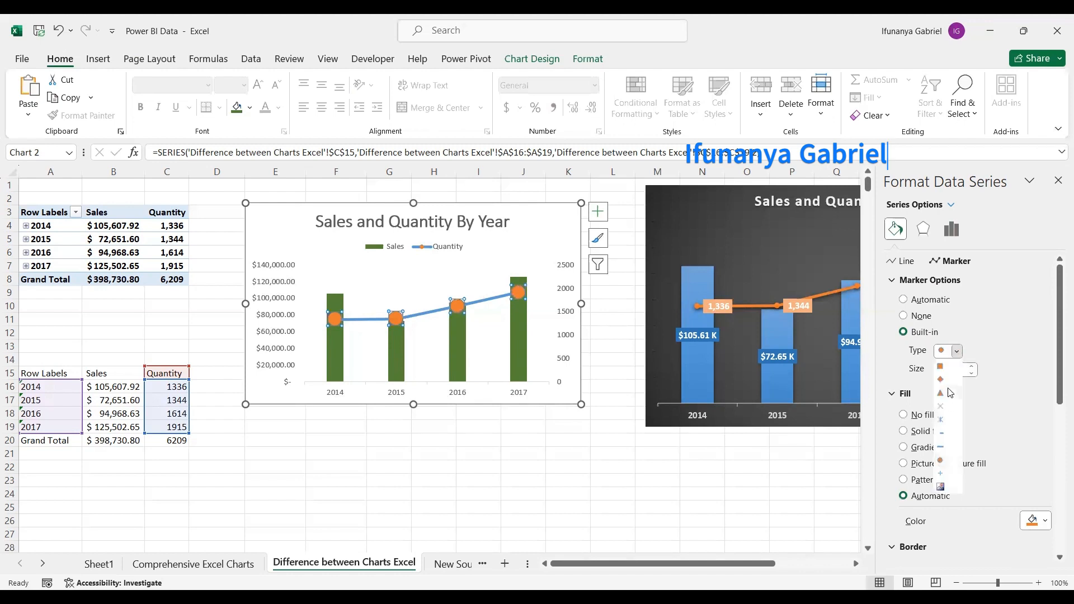
pyautogui.click(941, 380)
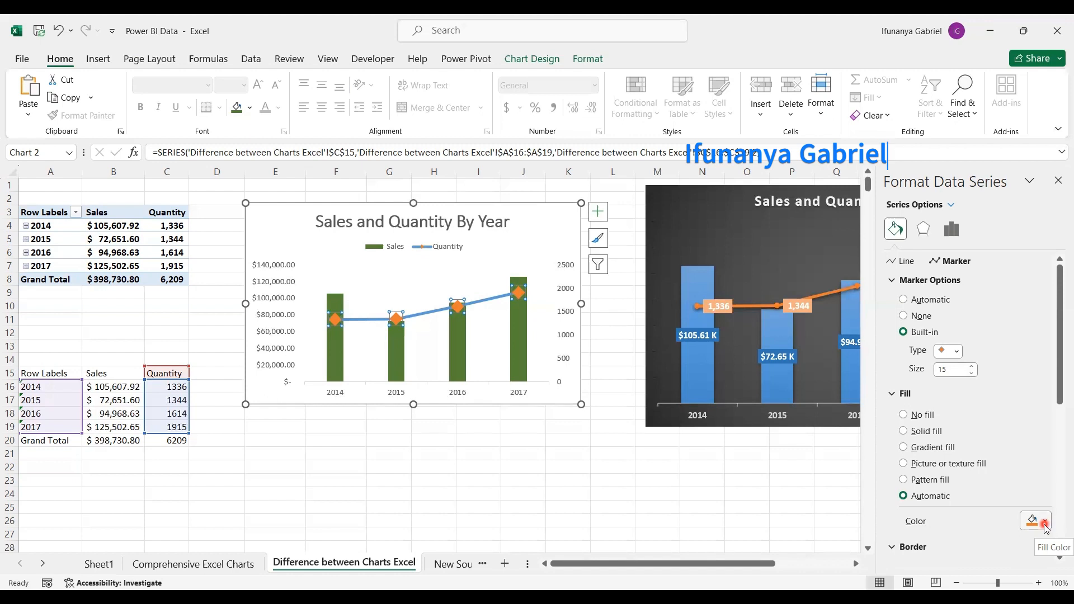
# Step: Try a solid blue fill on the Quantity series markers, and undo it
pyautogui.click(1046, 485)
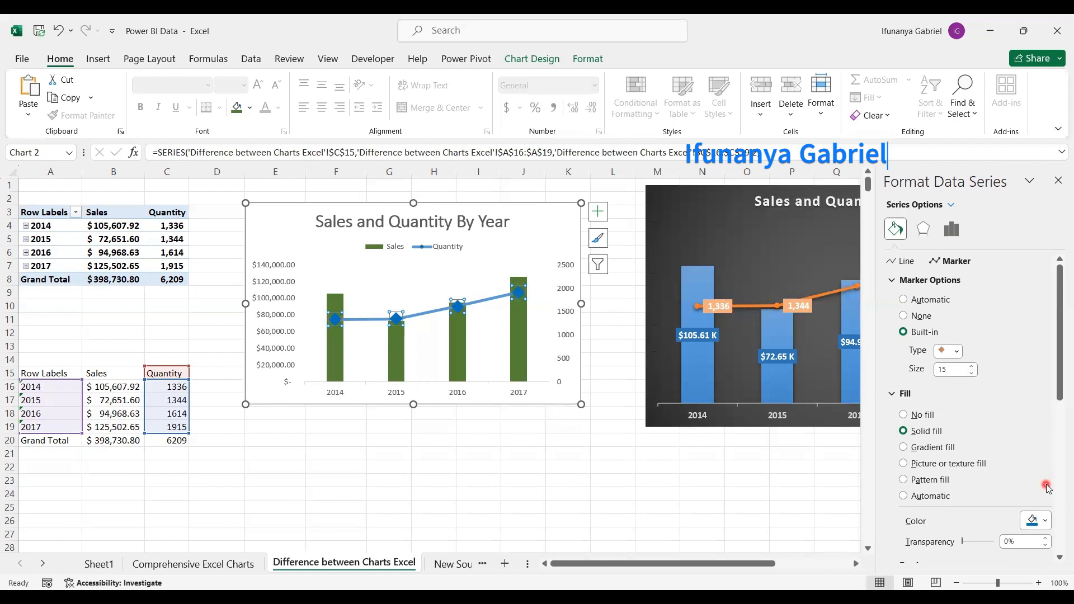
pyautogui.hotkey('ctrl', 'z')
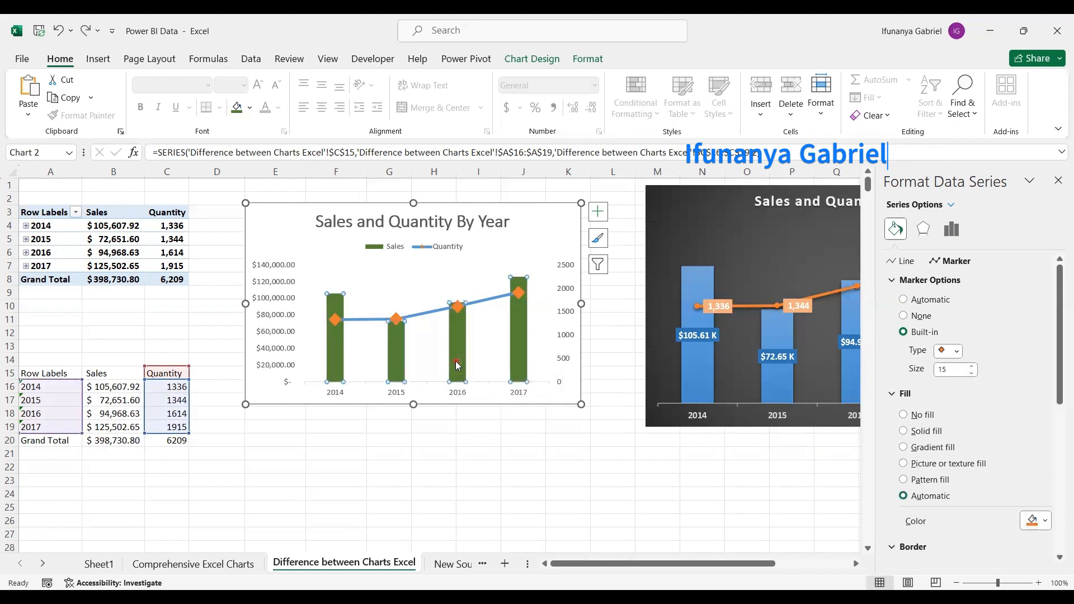
# Step: Recolor the Sales columns with the Green, Accent 6, Lighter 40% shape fill
pyautogui.click(457, 362)
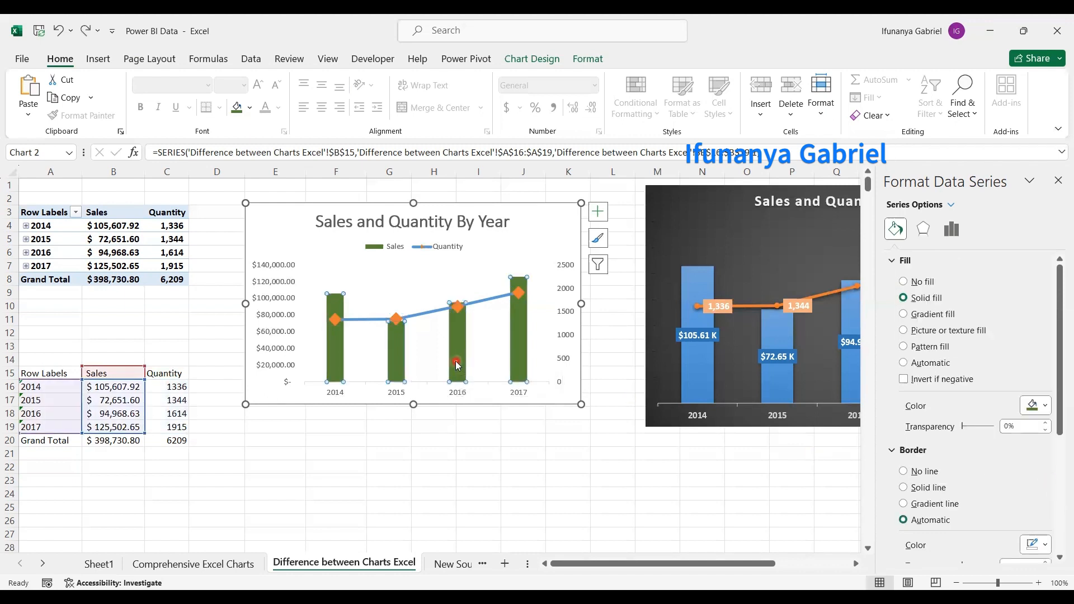
pyautogui.click(586, 59)
pyautogui.click(421, 79)
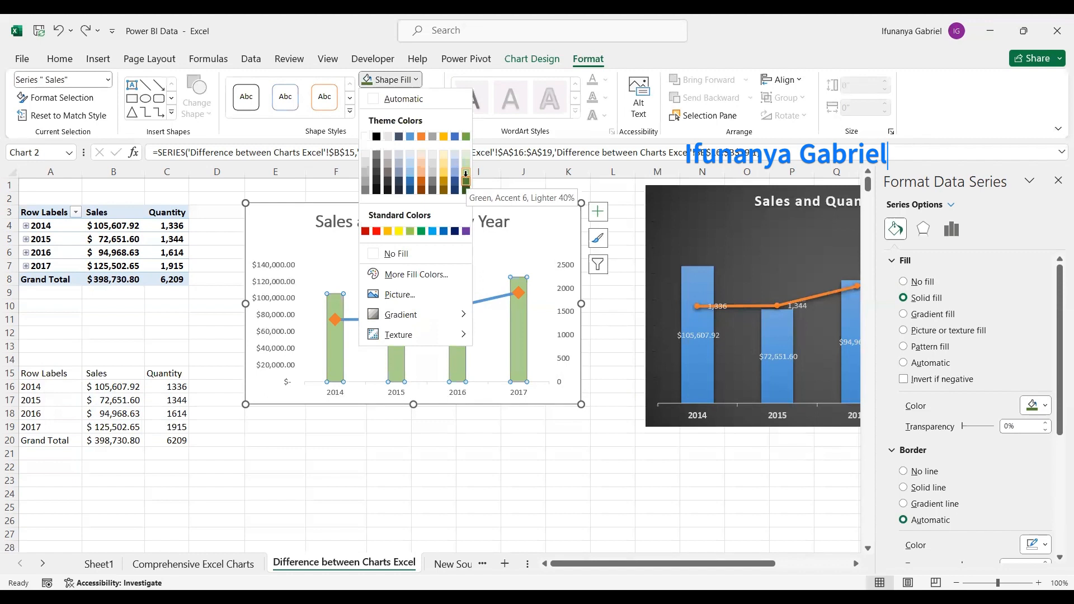
pyautogui.click(459, 350)
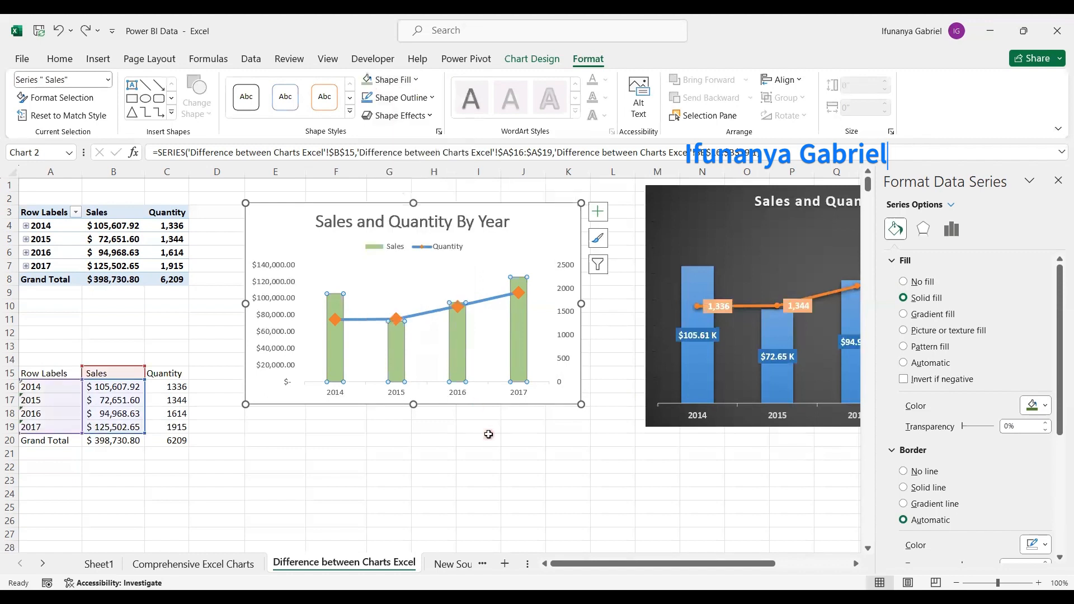
# Step: Try the series overlap setting on the Sales columns, and set their gap width to 134%
pyautogui.click(951, 229)
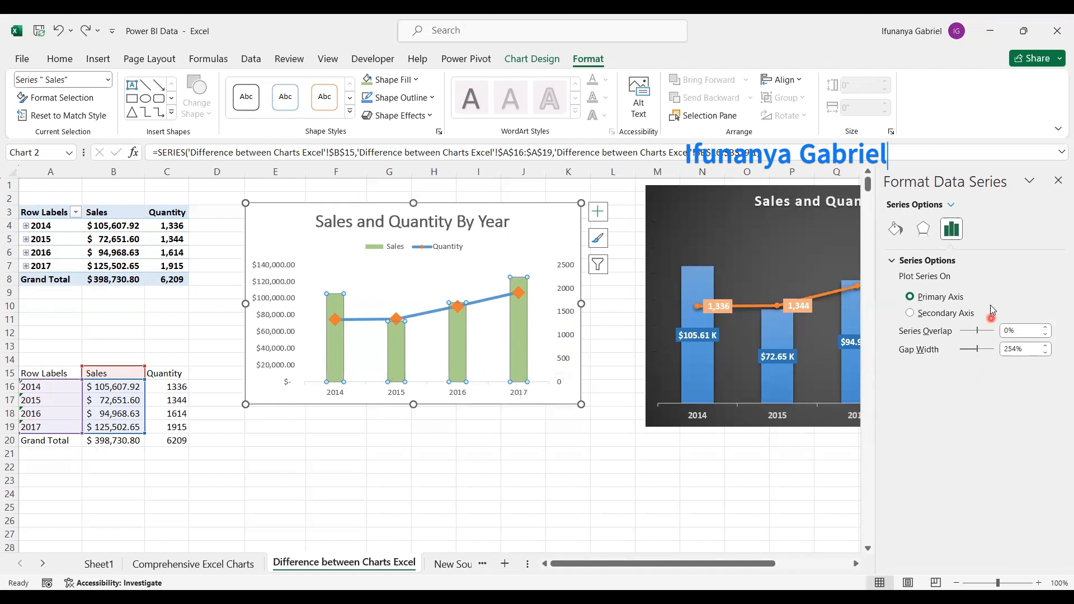
pyautogui.click(910, 313)
pyautogui.click(979, 332)
pyautogui.click(1042, 329)
pyautogui.click(1049, 335)
pyautogui.click(1048, 335)
pyautogui.click(1050, 335)
pyautogui.click(1050, 335)
pyautogui.moveTo(970, 349); pyautogui.dragTo(967, 350)
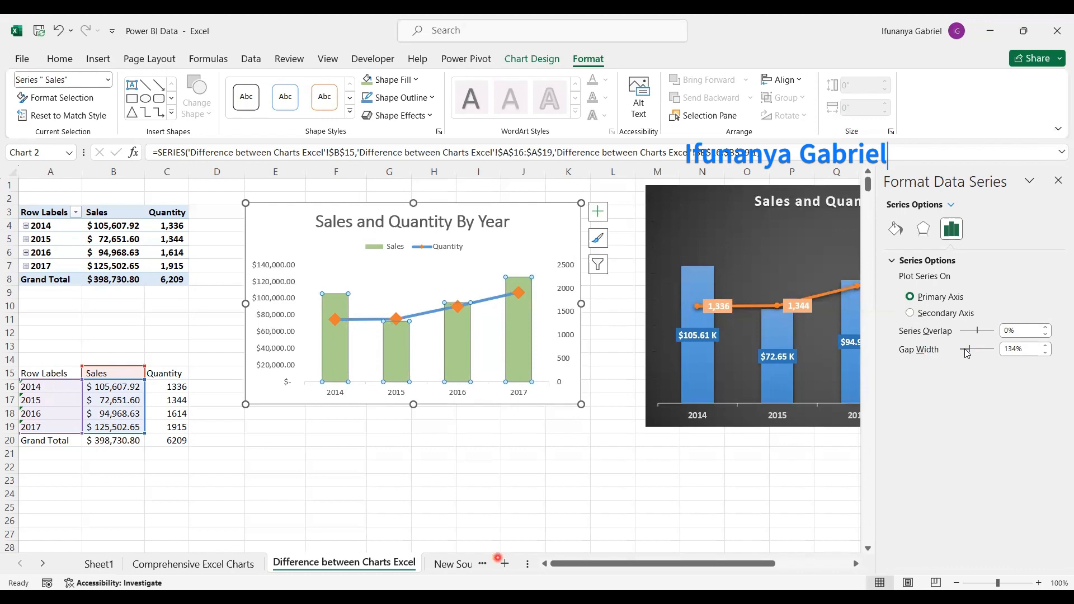
# Step: Try a pale orange on the Quantity series line, and settle on a darker orange theme color
pyautogui.click(518, 293)
pyautogui.click(519, 293)
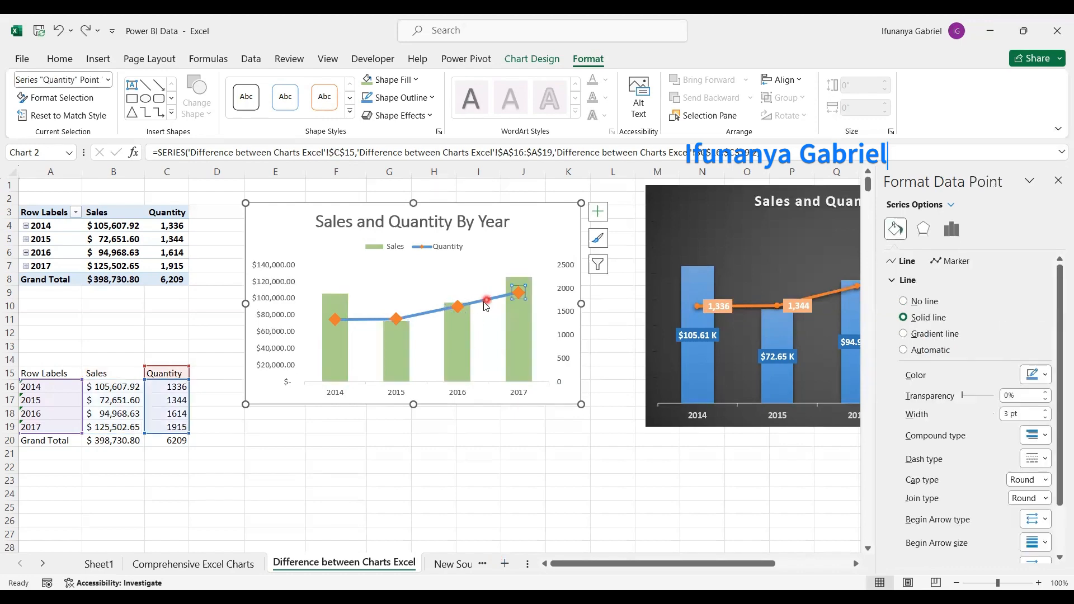
pyautogui.click(497, 440)
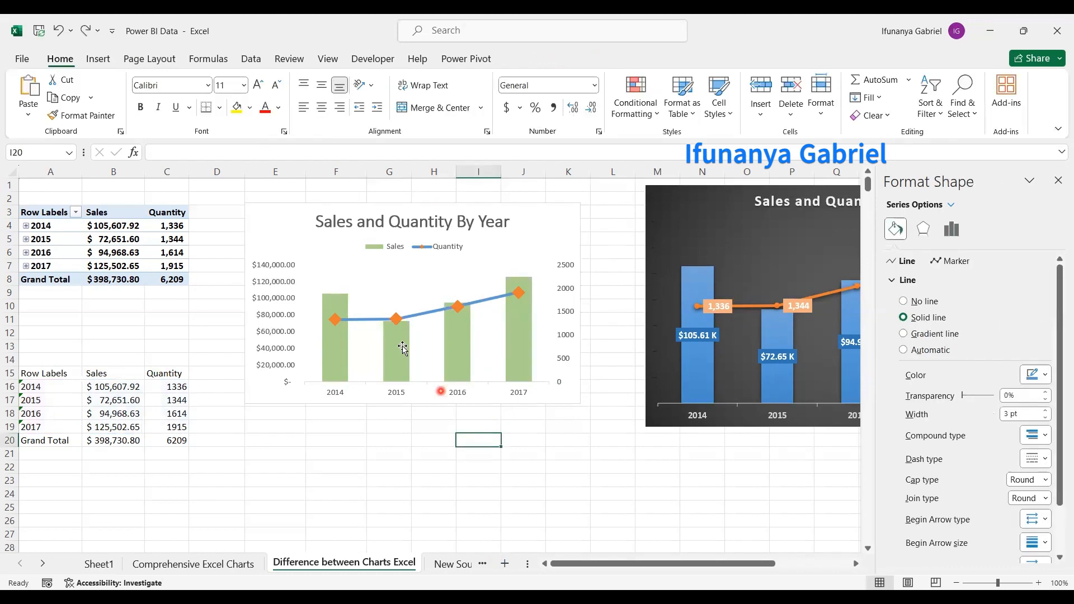
pyautogui.click(366, 321)
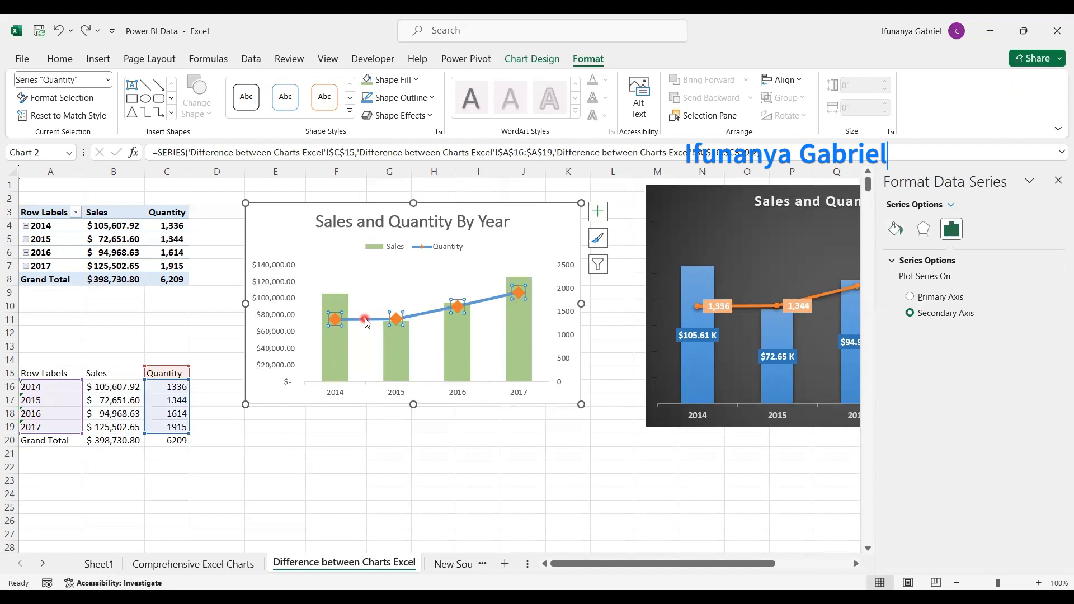
pyautogui.click(895, 227)
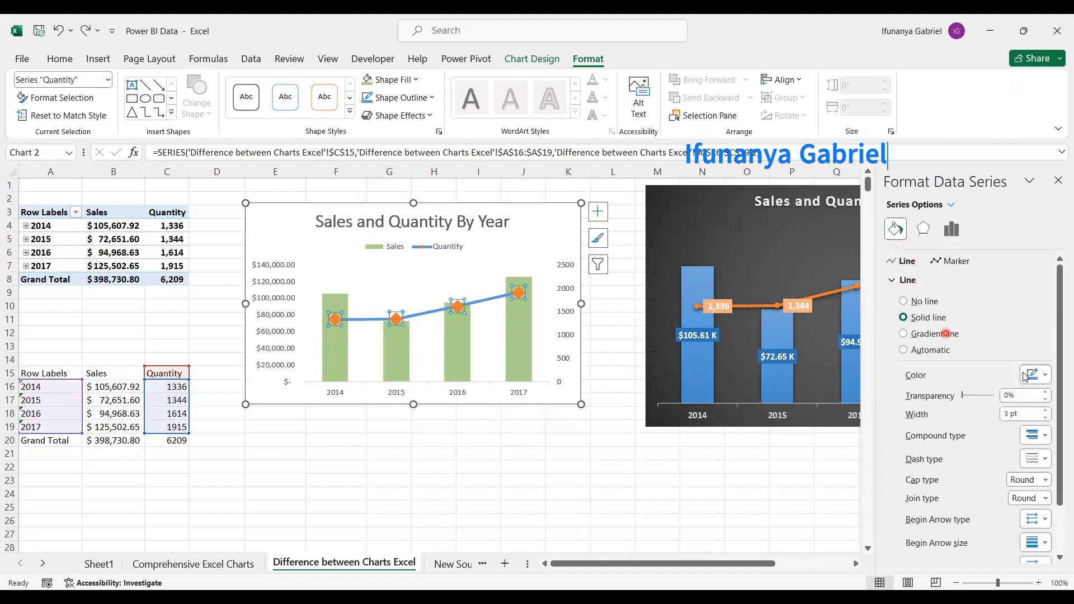
pyautogui.click(1046, 376)
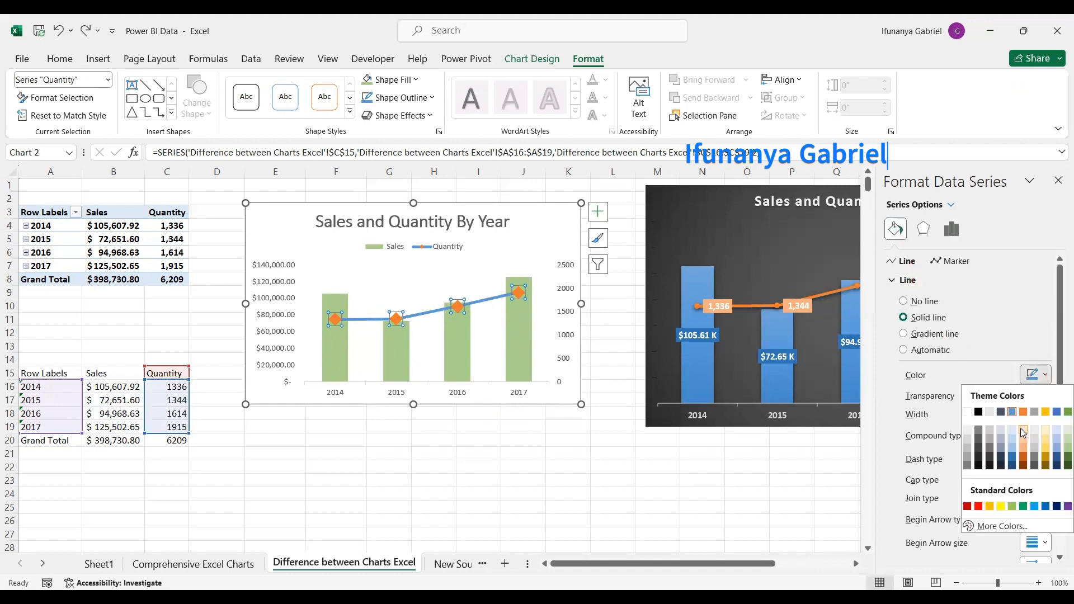
pyautogui.click(1023, 432)
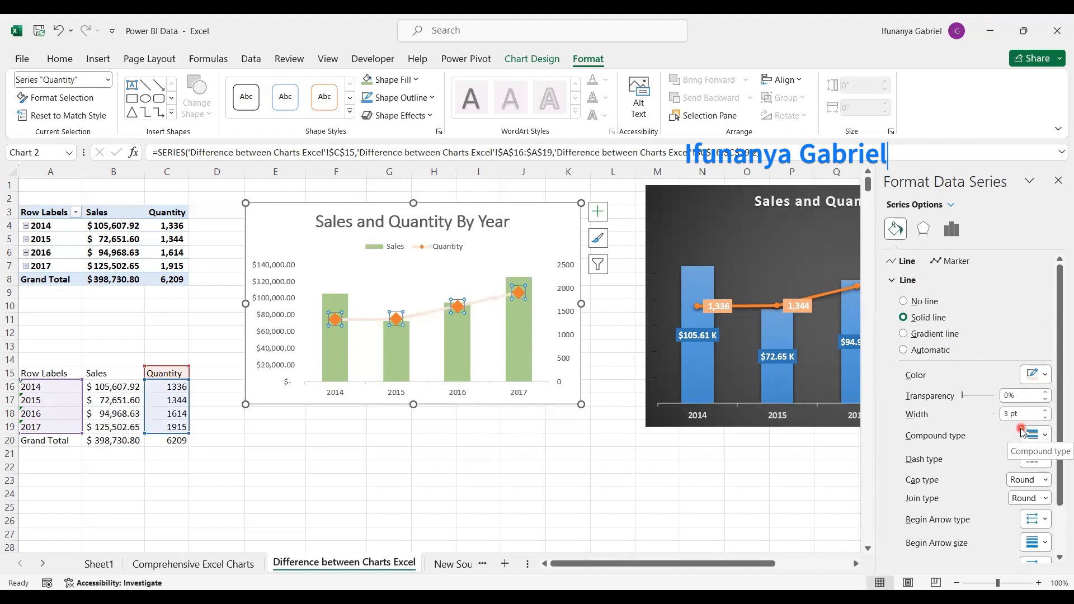
pyautogui.click(1044, 377)
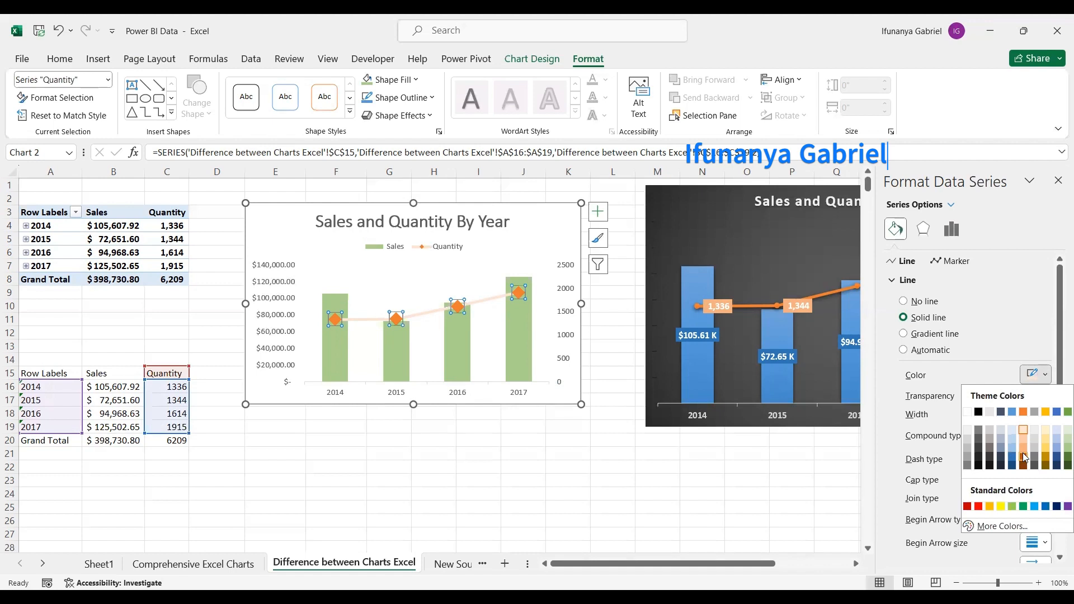
pyautogui.click(1023, 452)
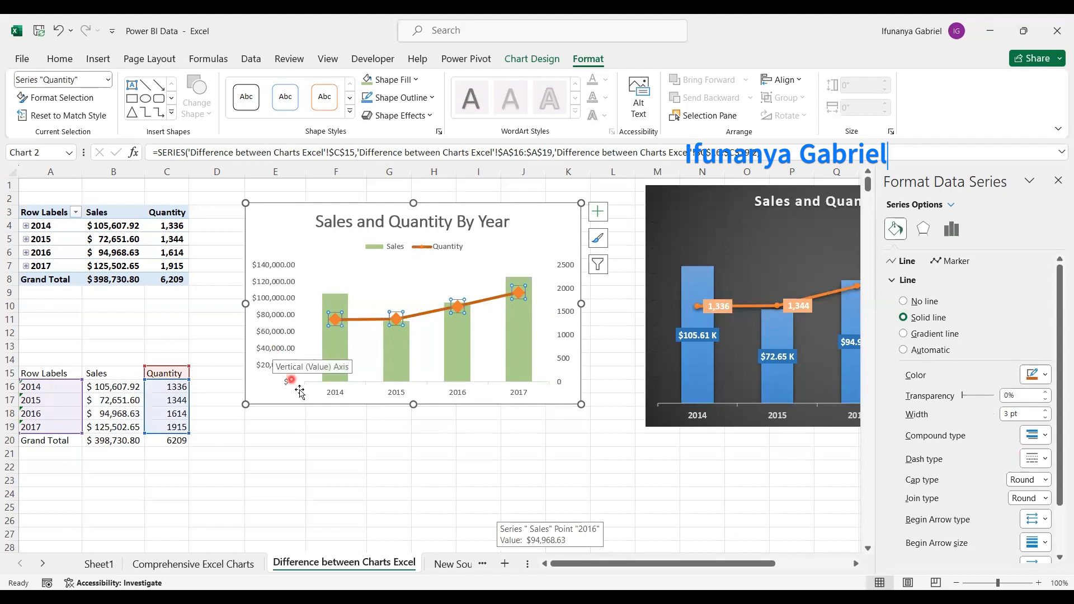
# Step: Increase the font size of the year labels on the horizontal axis to 10.5
pyautogui.click(336, 396)
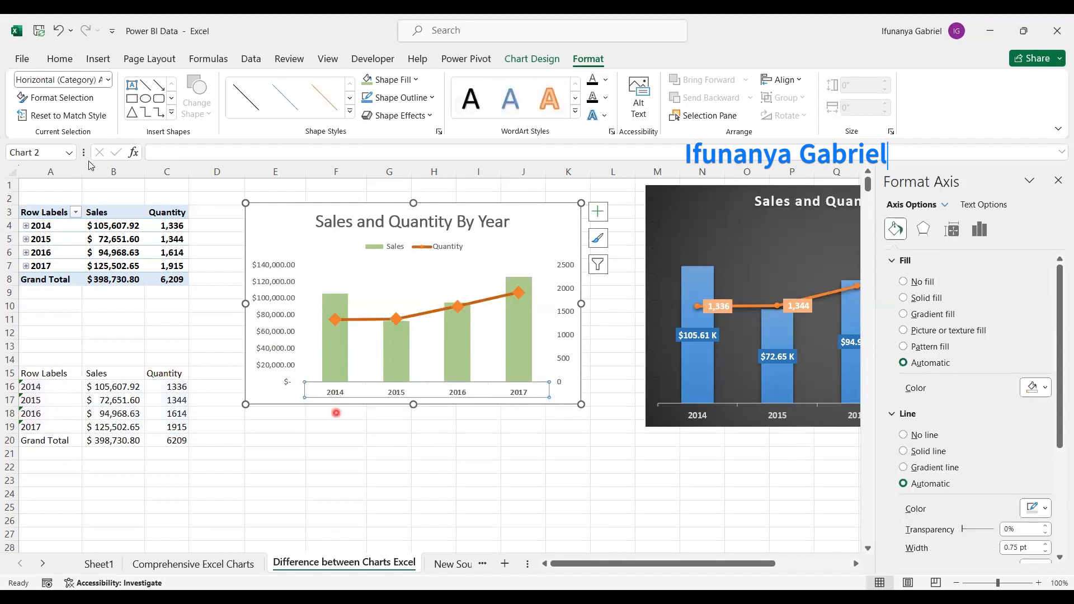
pyautogui.click(63, 62)
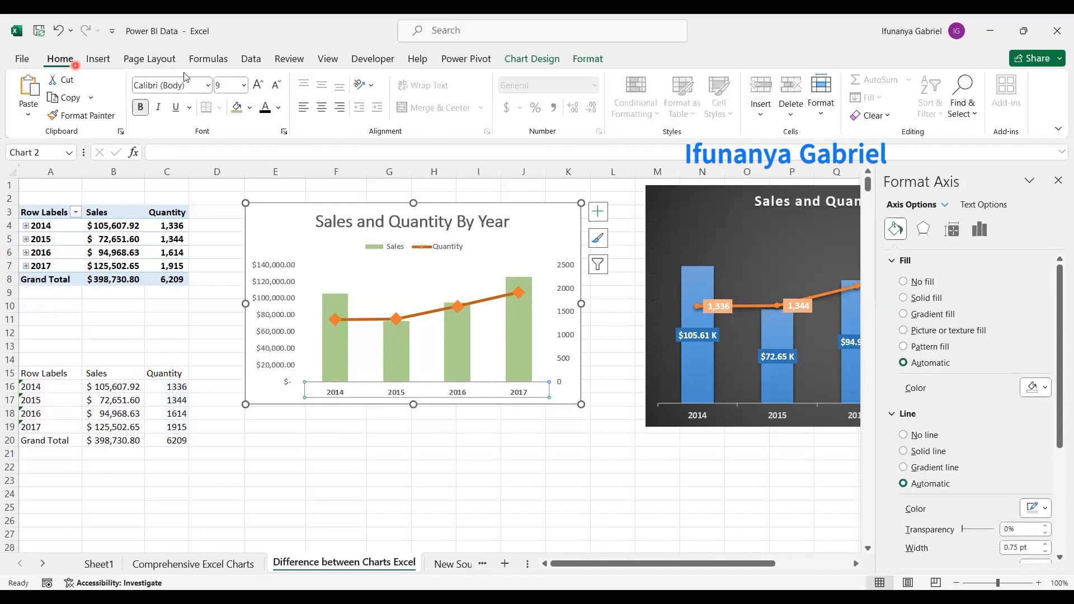
pyautogui.click(259, 85)
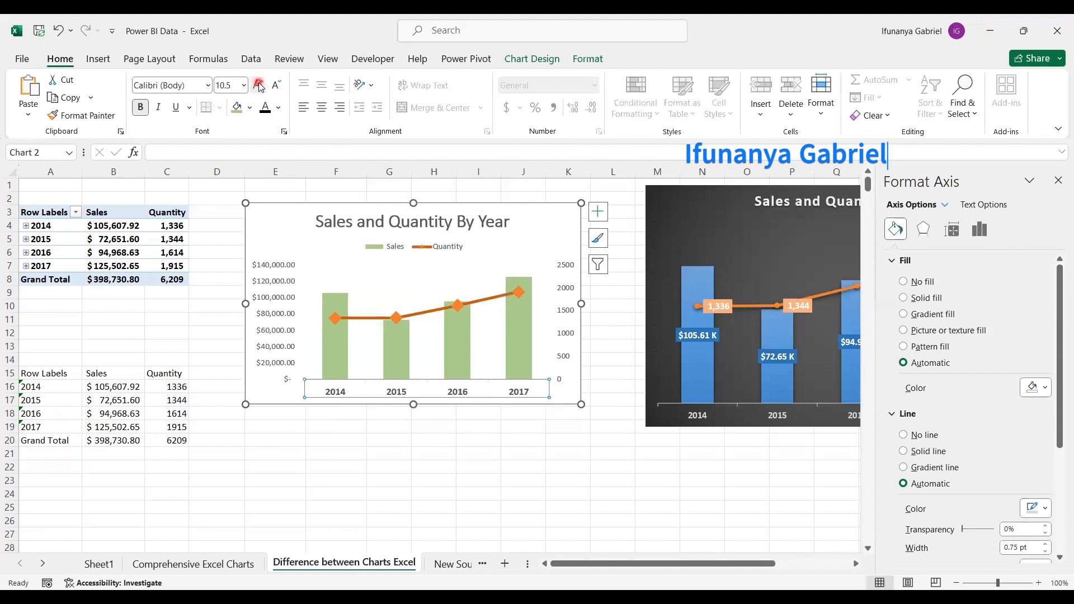
pyautogui.click(286, 289)
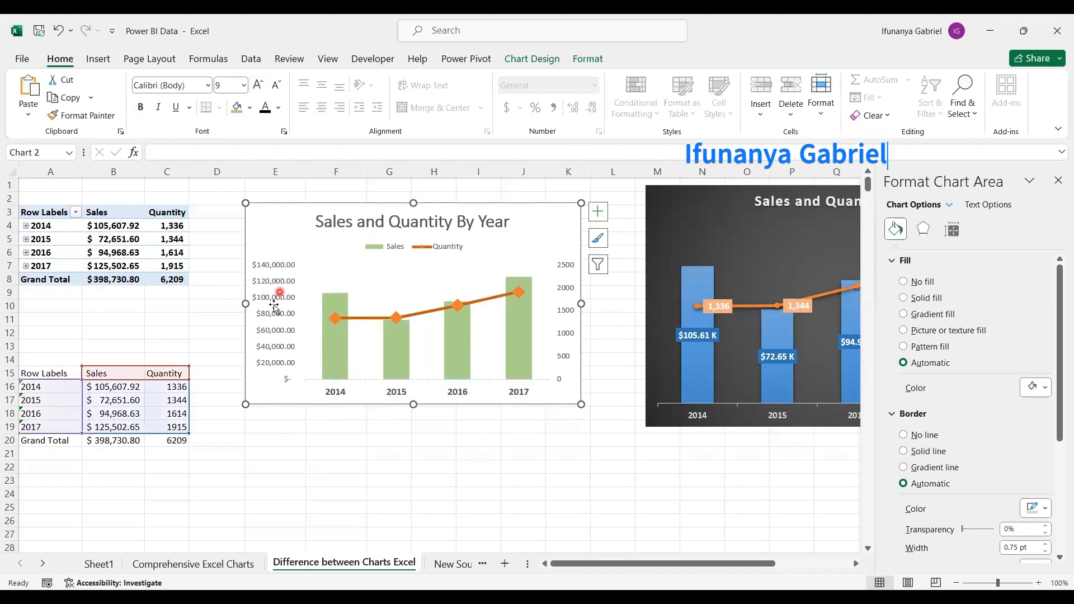
# Step: Shrink the secondary Quantity axis labels to font size 1
pyautogui.click(566, 288)
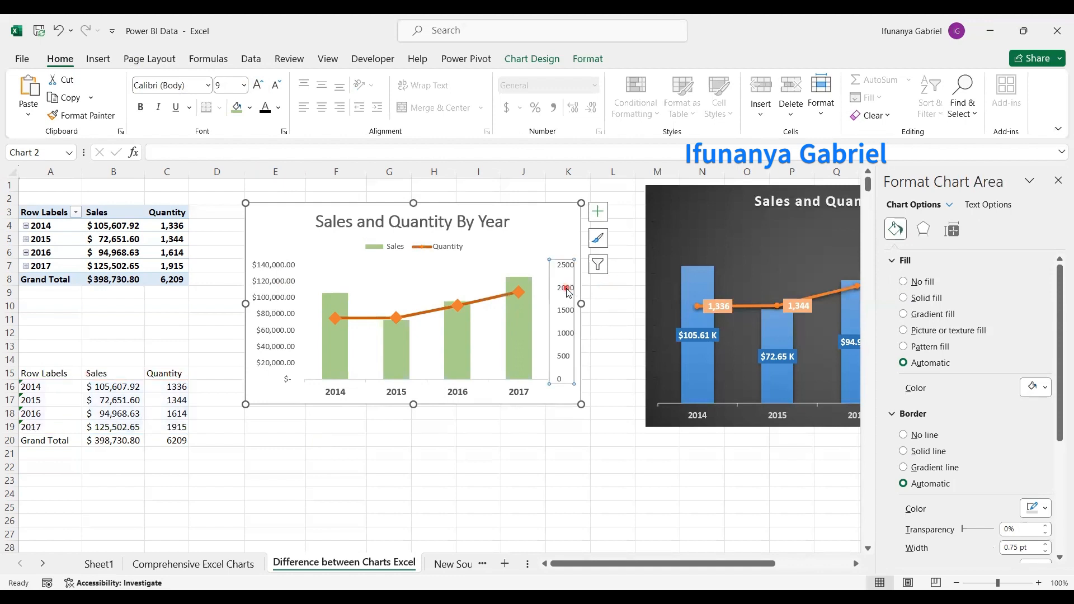
pyautogui.click(232, 87)
pyautogui.write('1')
pyautogui.press('Return')
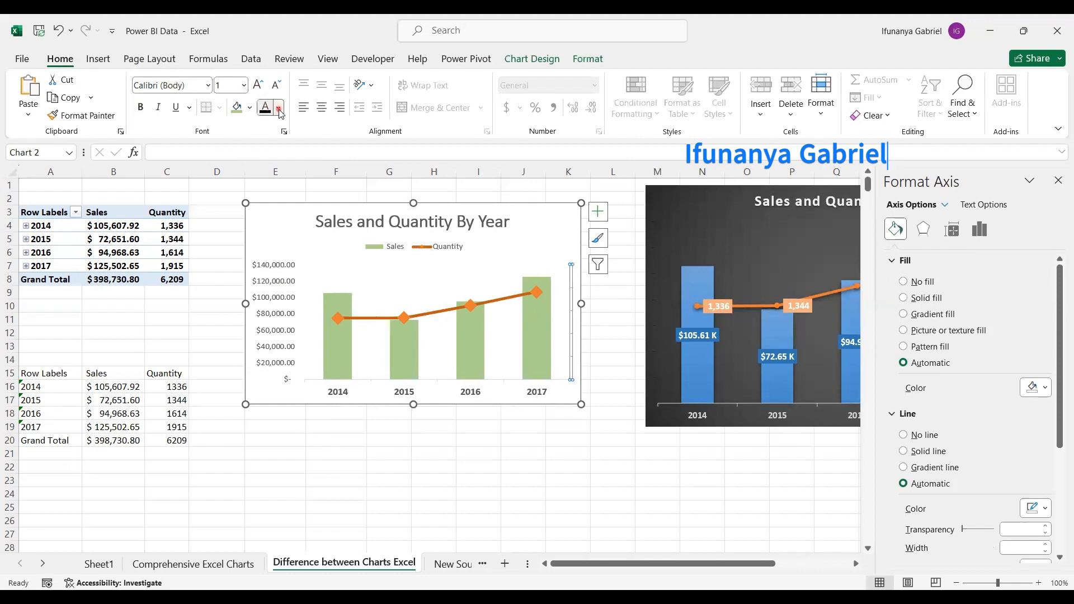
# Step: Shrink the primary Sales axis labels to font size 1
pyautogui.click(278, 108)
pyautogui.press('Escape')
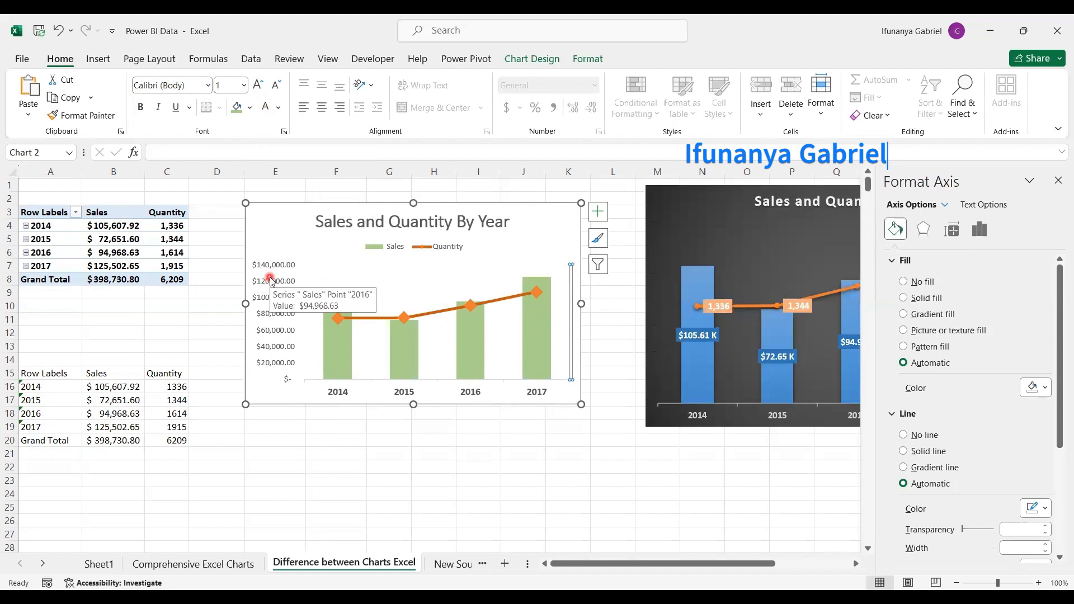
pyautogui.click(272, 284)
pyautogui.click(231, 89)
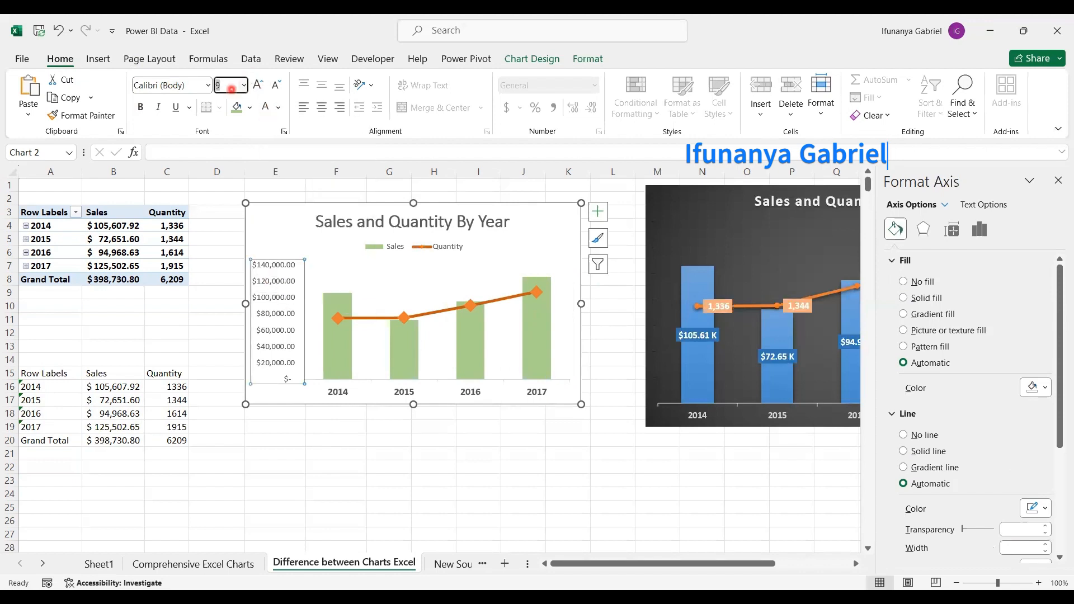
pyautogui.press('Return')
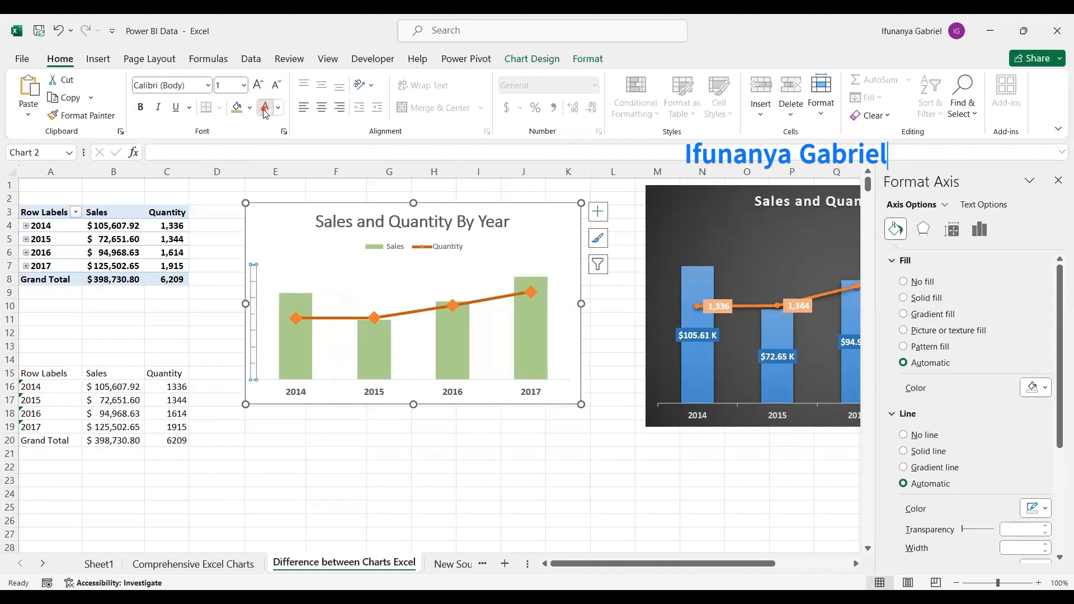
pyautogui.click(434, 425)
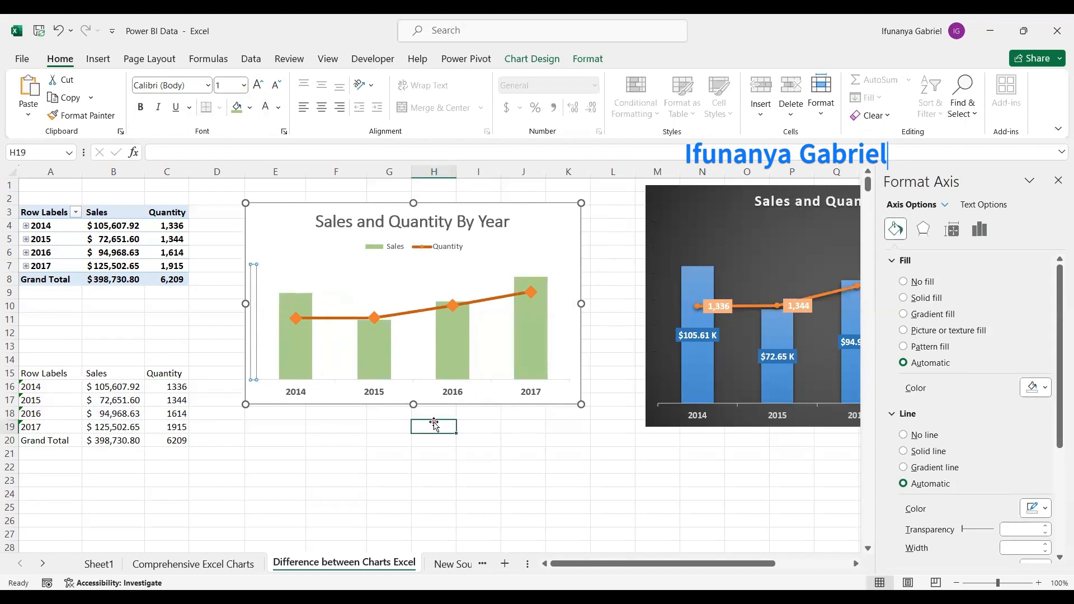
# Step: Add data labels to both series of the green Sales and Quantity By Year chart
pyautogui.click(552, 223)
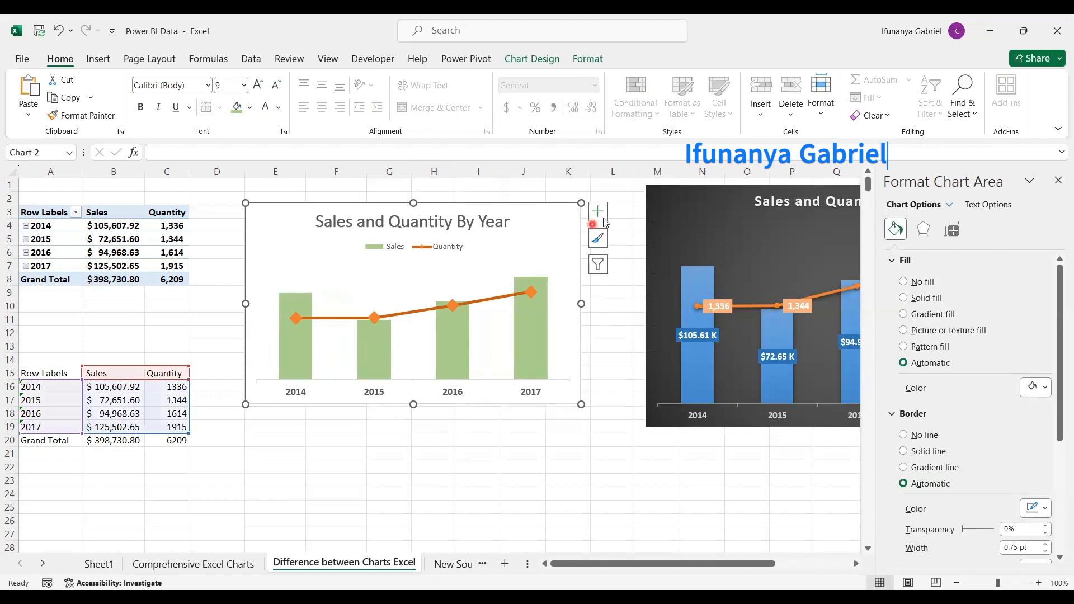
pyautogui.click(599, 212)
pyautogui.click(631, 274)
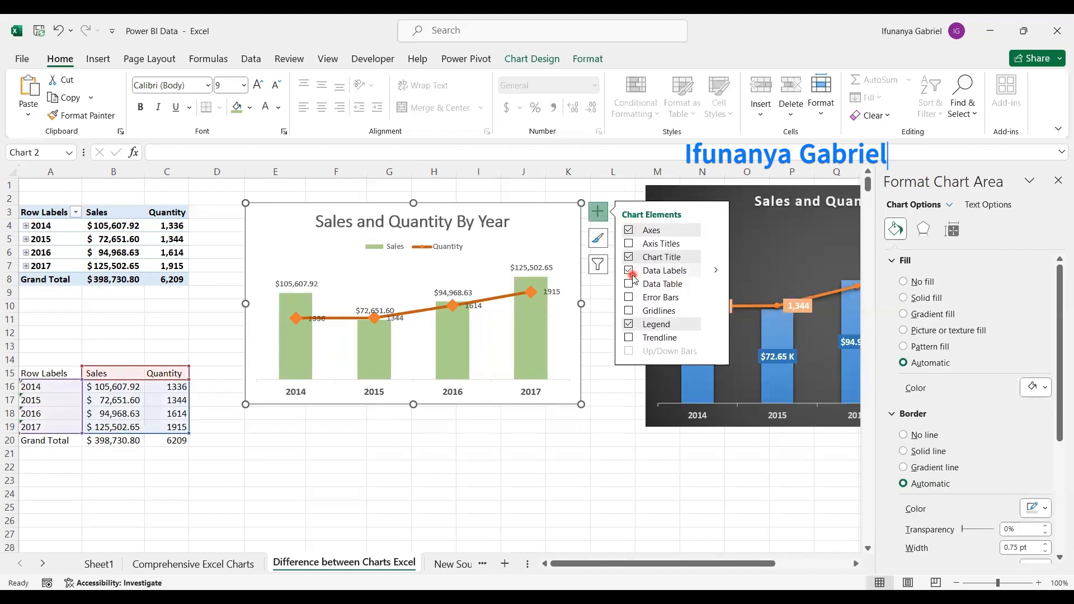
# Step: Give the Sales data labels a dark green fill with bold white text
pyautogui.click(301, 286)
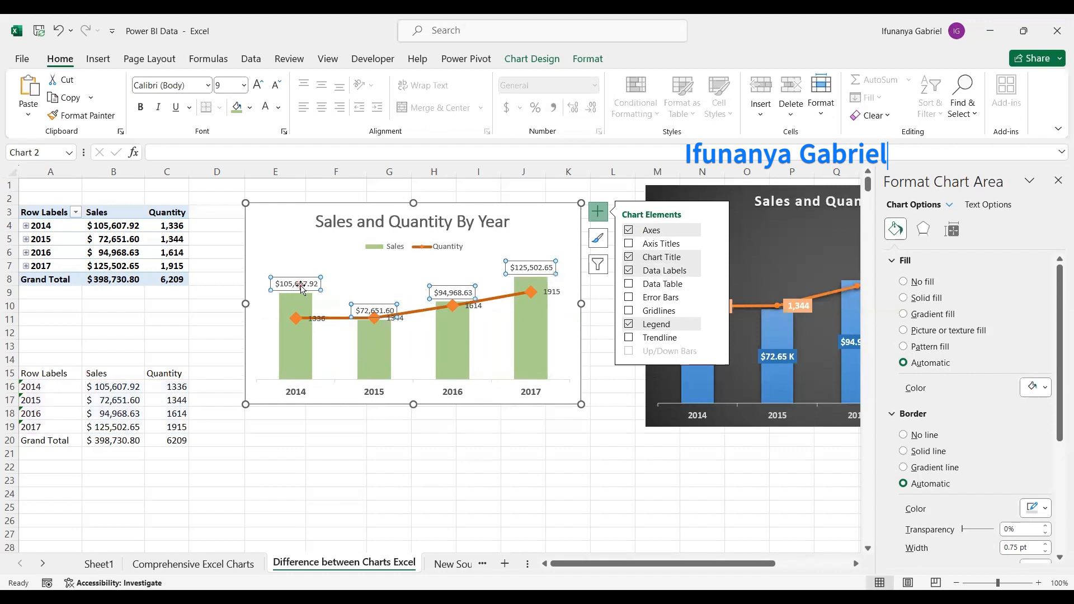
pyautogui.click(251, 108)
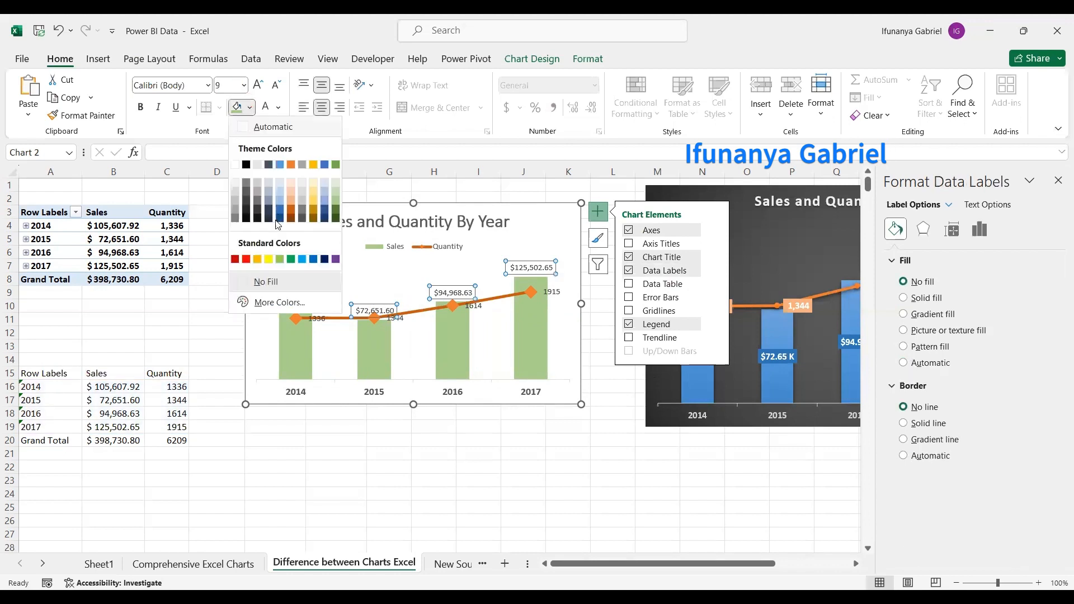
pyautogui.click(335, 213)
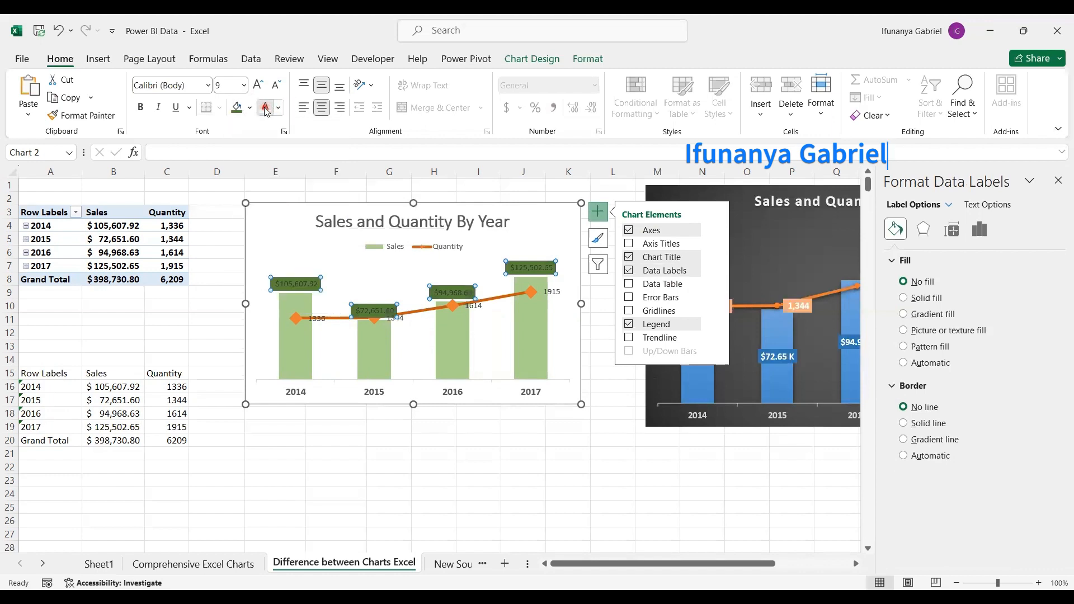
pyautogui.click(140, 108)
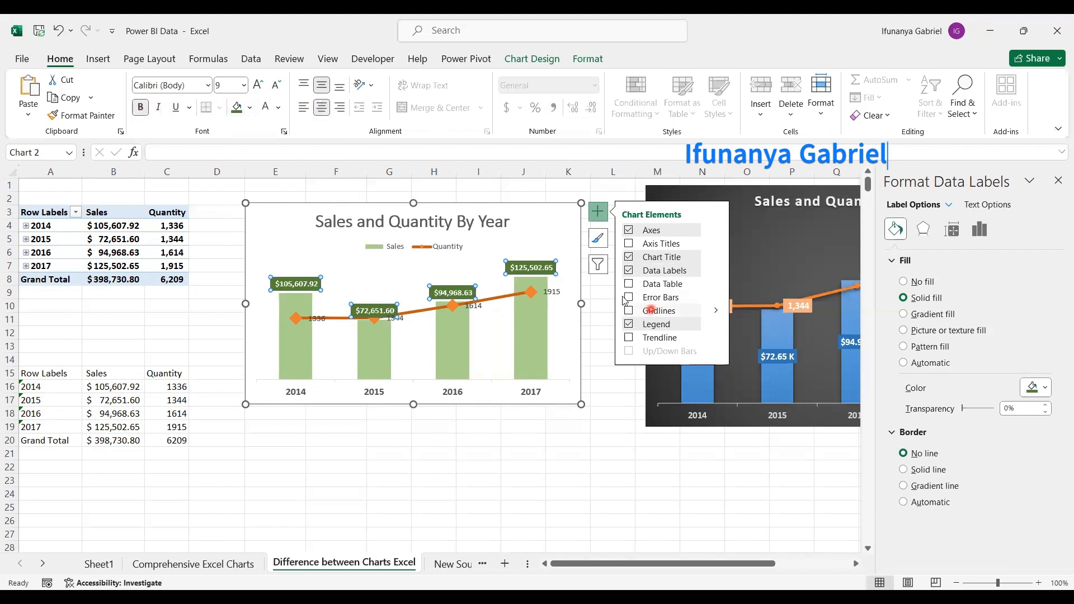
# Step: Apply the custom number format $#.##, "K" to the Sales data labels
pyautogui.click(980, 228)
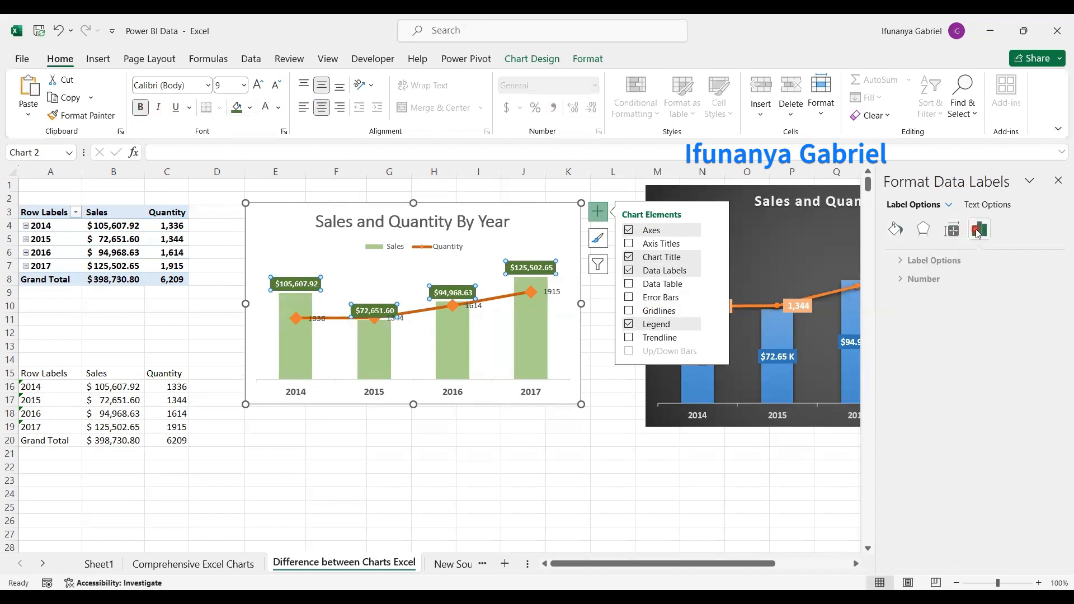
pyautogui.click(895, 278)
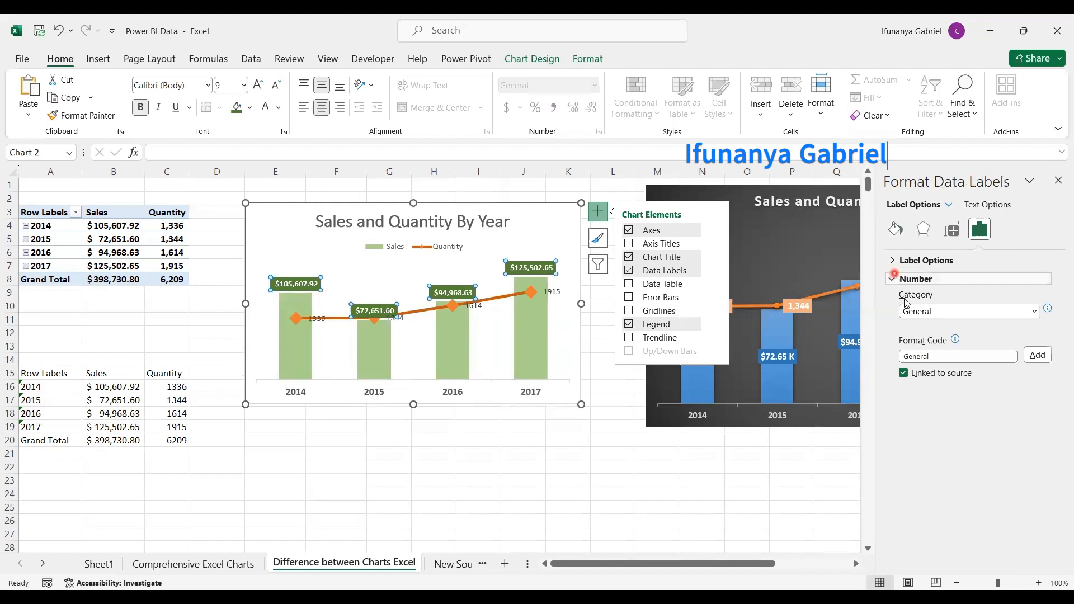
pyautogui.click(1004, 311)
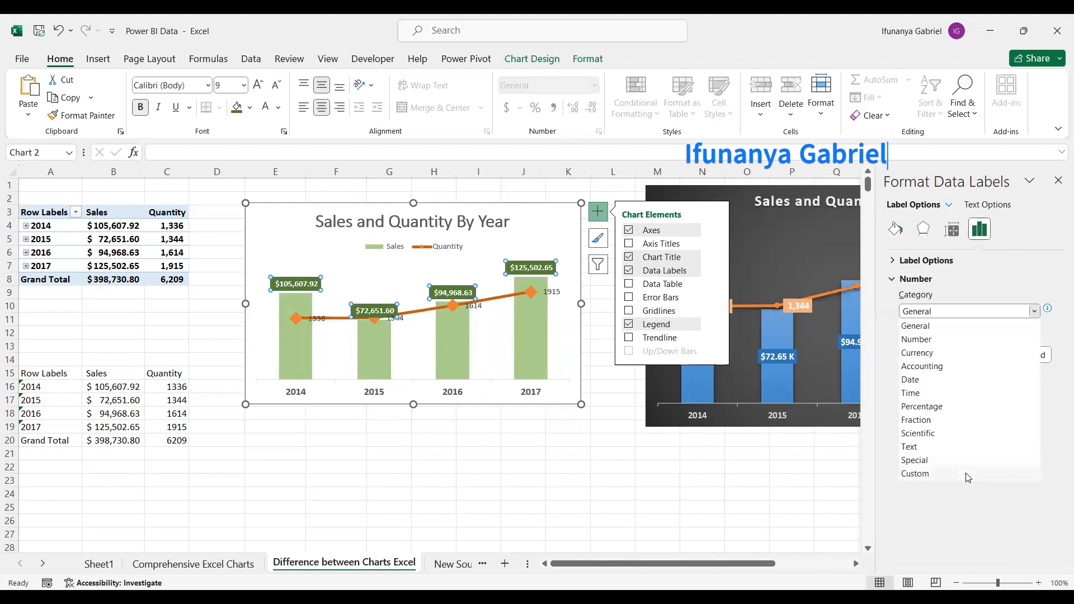
pyautogui.click(968, 475)
pyautogui.click(1011, 377)
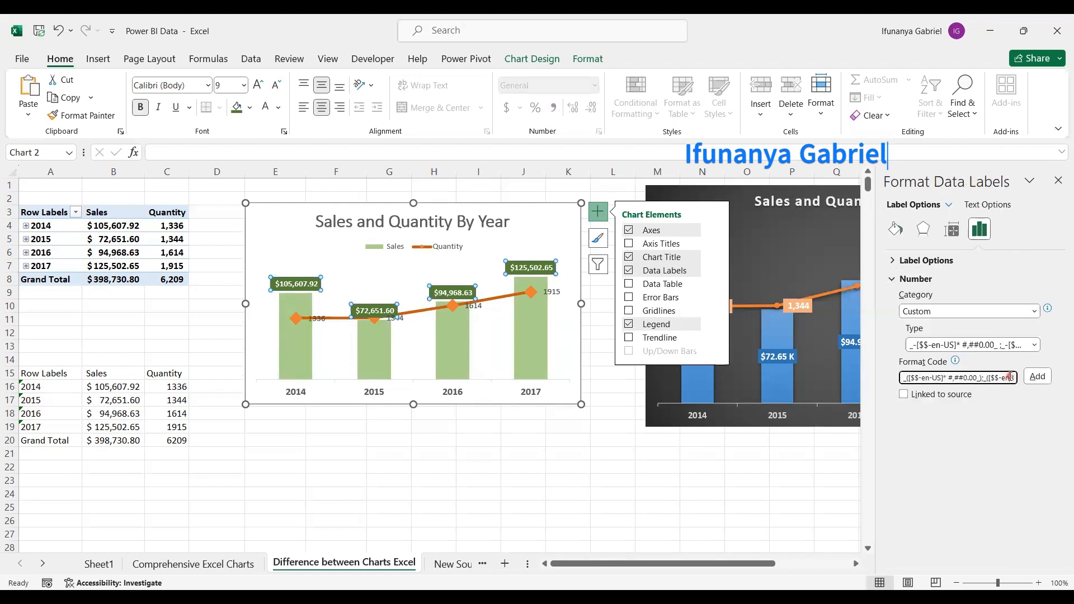
pyautogui.tripleClick(1010, 377)
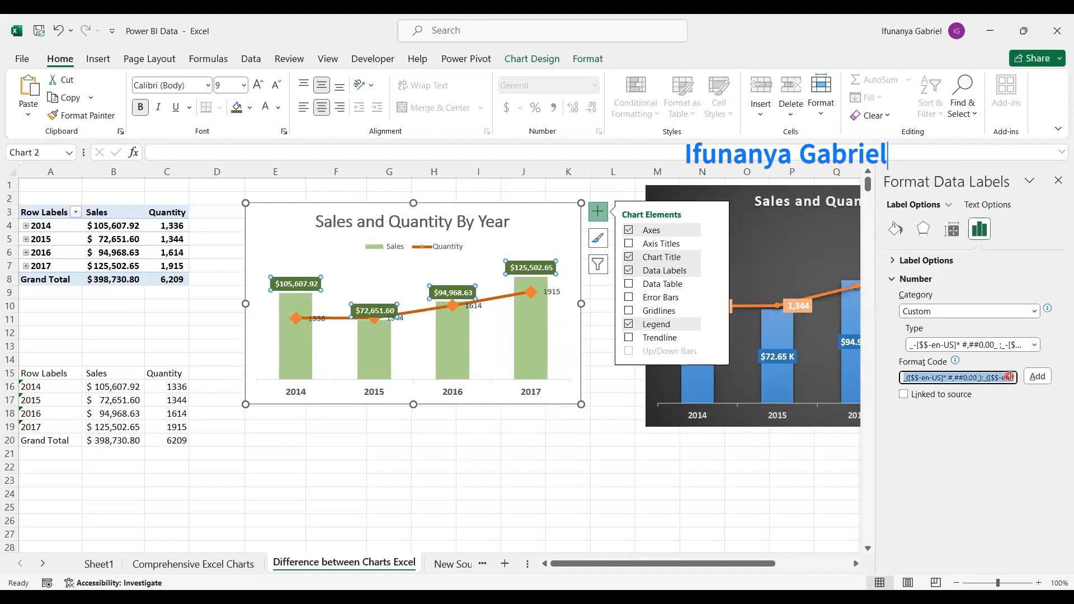
pyautogui.write('$#.##, "K')
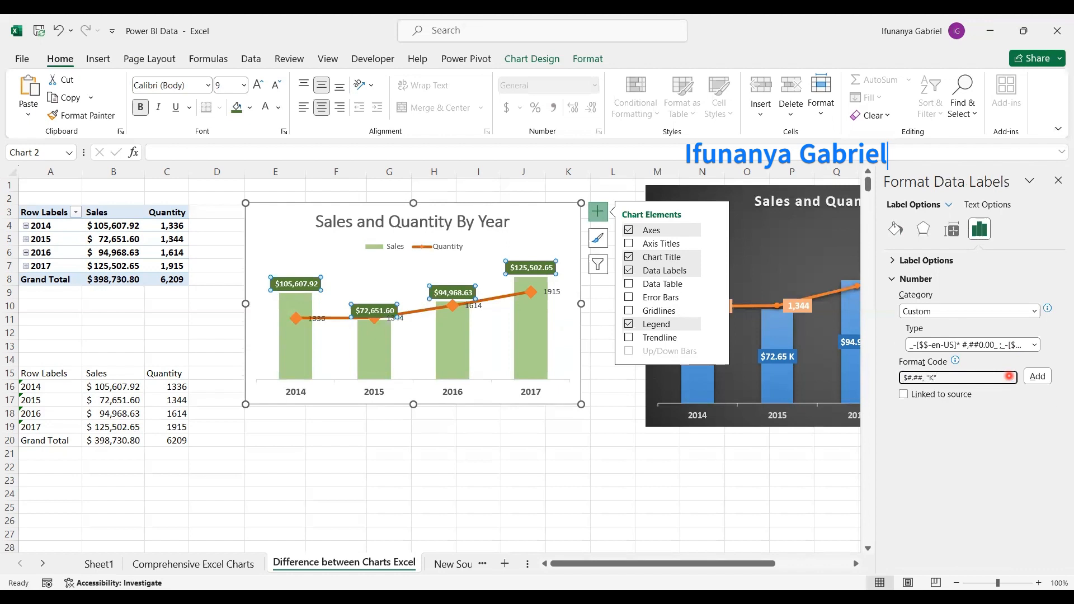
pyautogui.click(1038, 376)
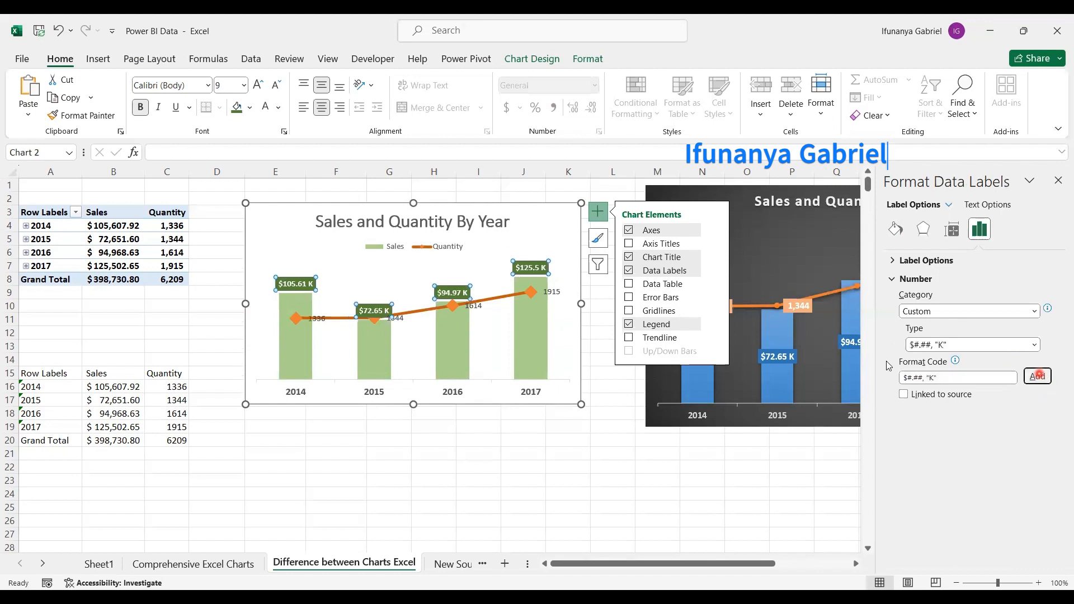
# Step: Fill the Quantity data labels with Orange, Accent 2, Lighter 40% and make their text bold
pyautogui.click(370, 295)
pyautogui.click(341, 320)
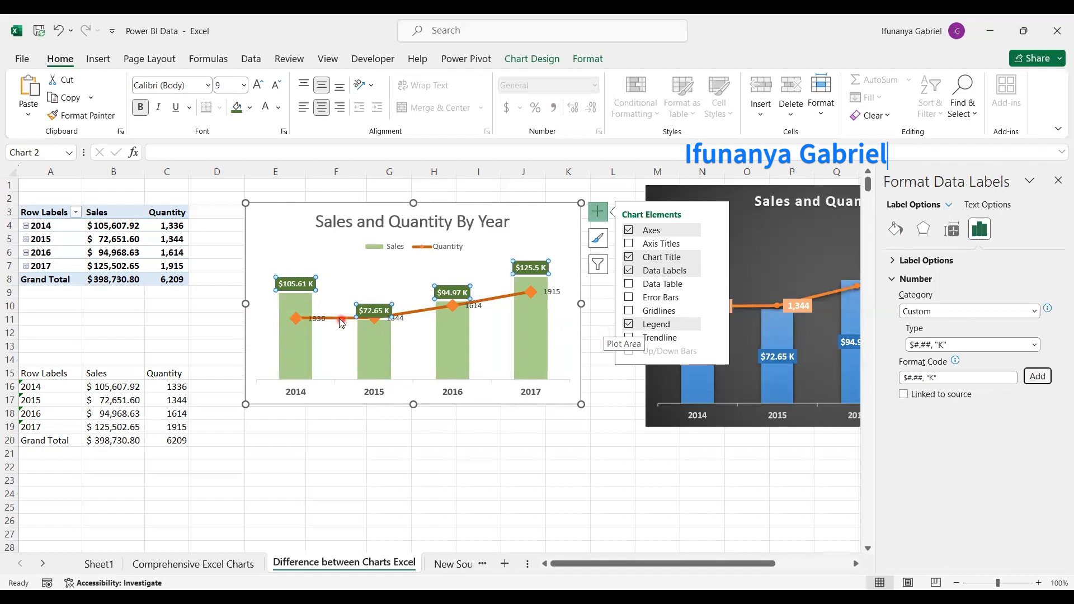
pyautogui.click(276, 107)
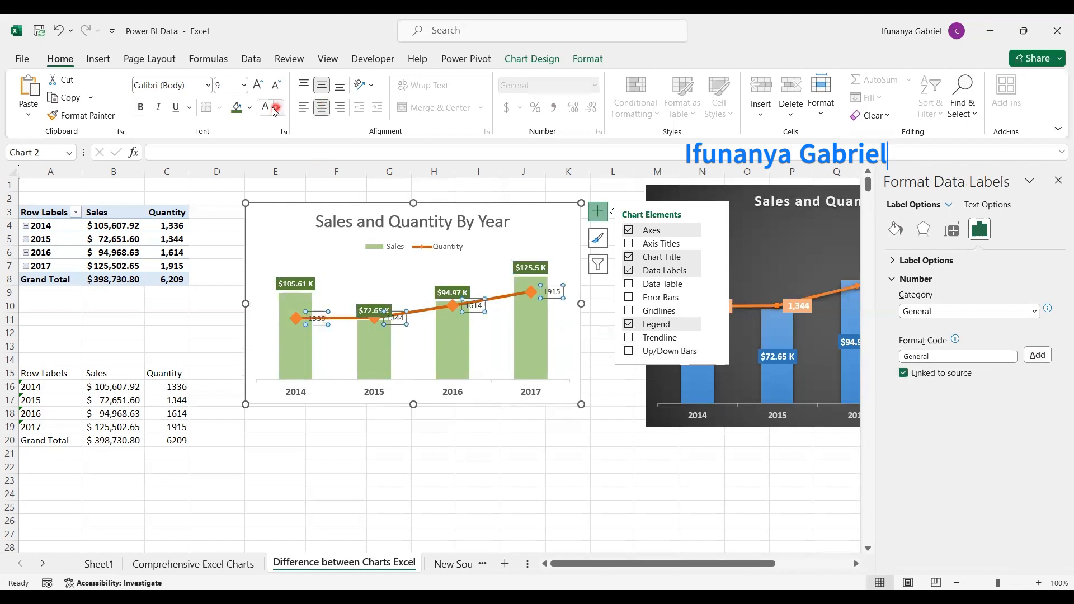
pyautogui.click(250, 107)
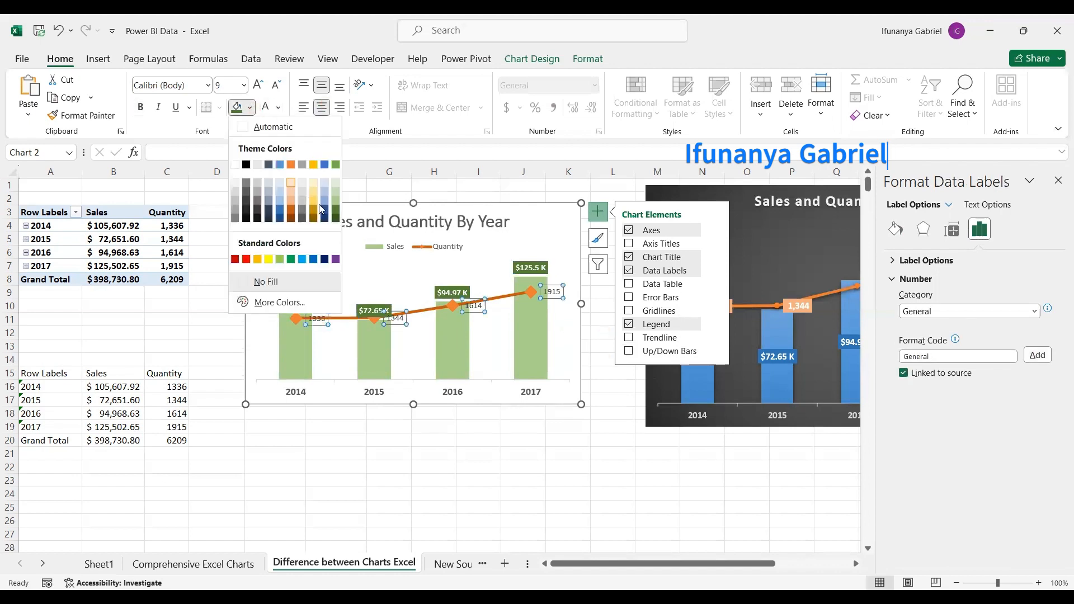
pyautogui.click(290, 202)
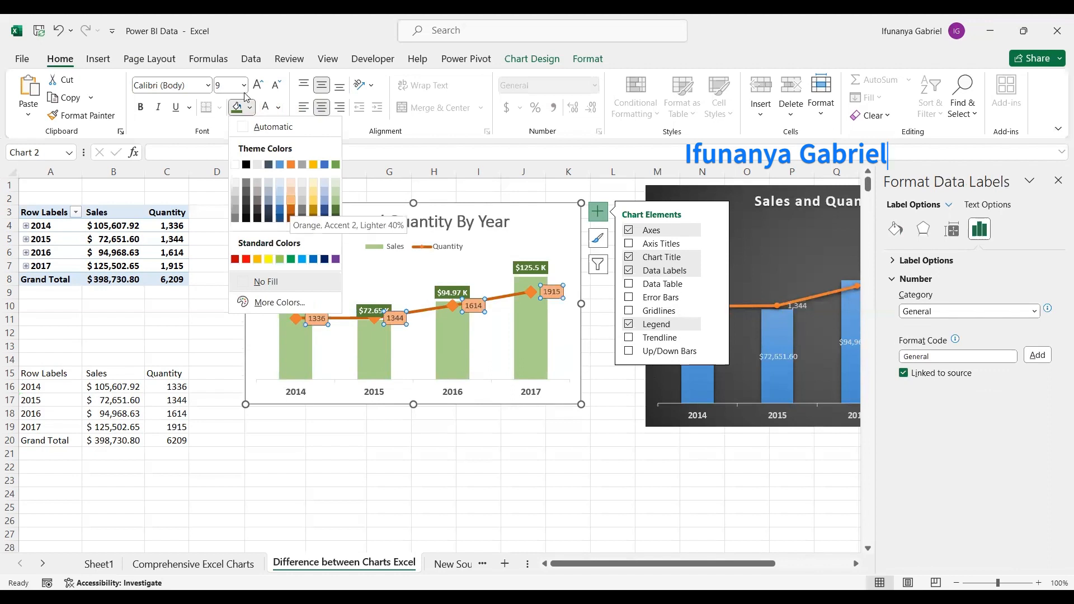
pyautogui.click(146, 110)
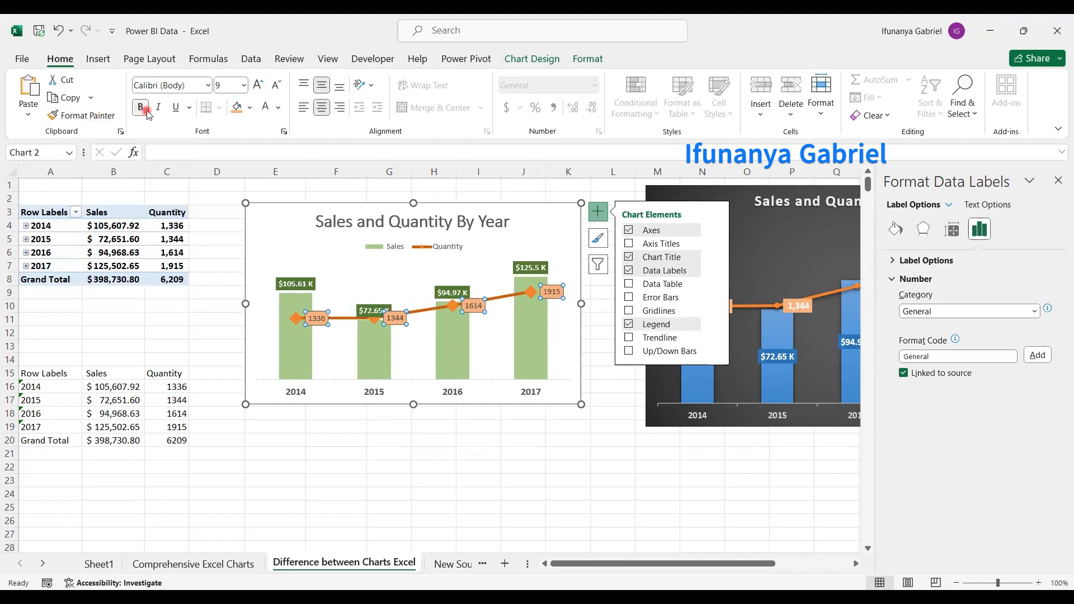
# Step: Lighten the Quantity data labels' fill to the palest orange theme shade and set their font size to 10
pyautogui.click(250, 109)
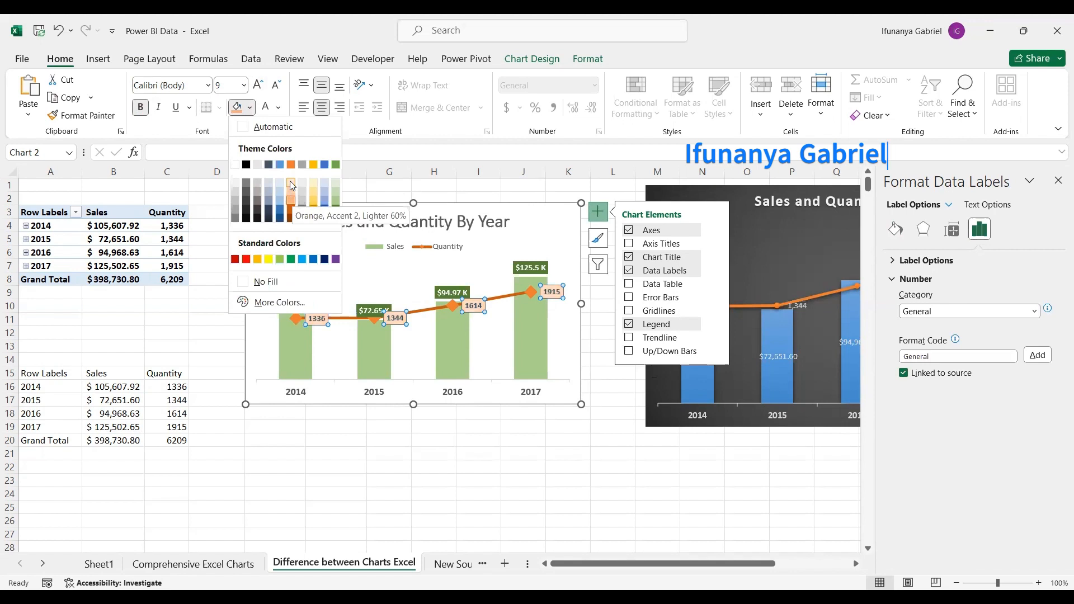
pyautogui.click(289, 181)
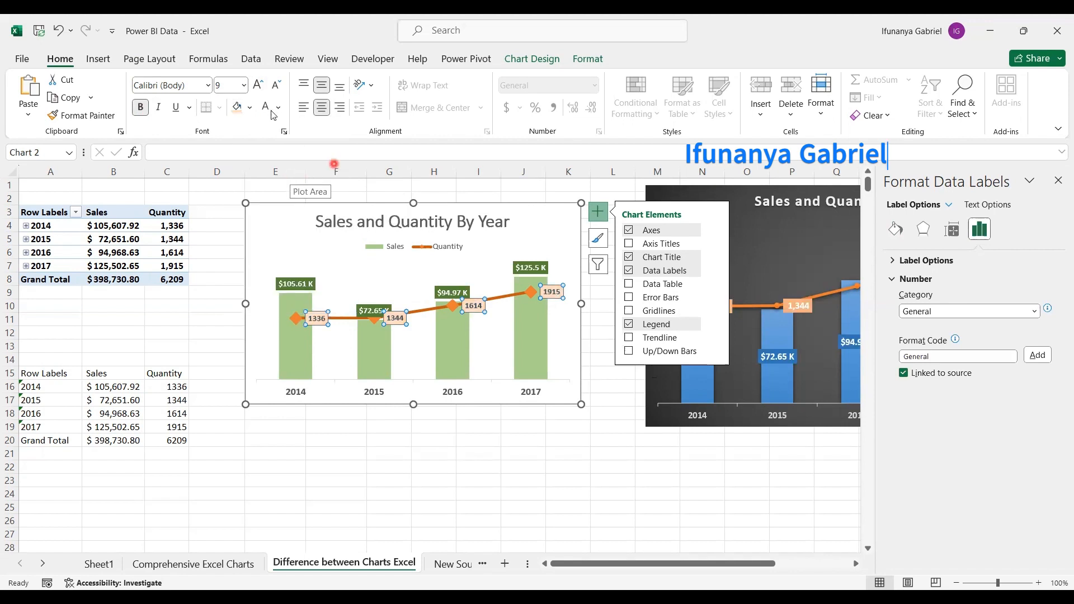
pyautogui.click(257, 82)
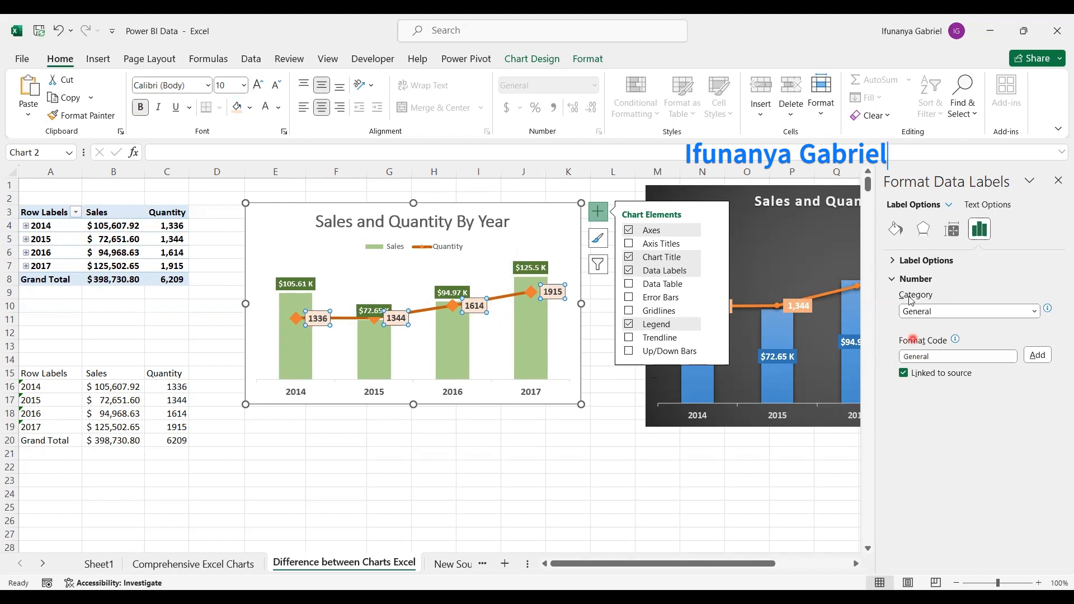
# Step: Apply the custom number format #,### to the Quantity data labels
pyautogui.click(957, 315)
pyautogui.click(944, 338)
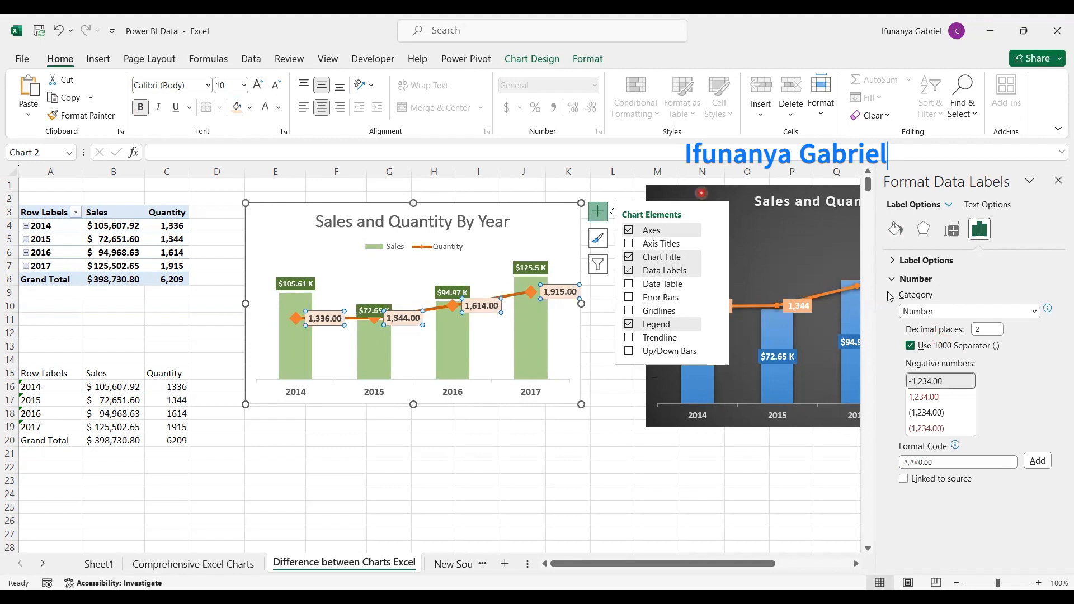
pyautogui.click(988, 463)
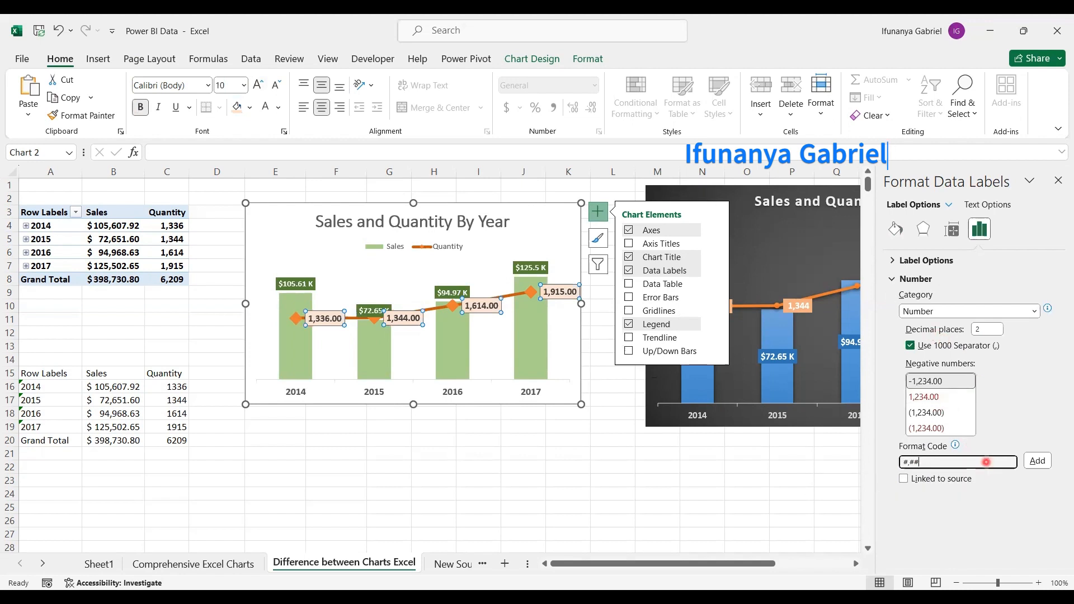
pyautogui.click(1038, 461)
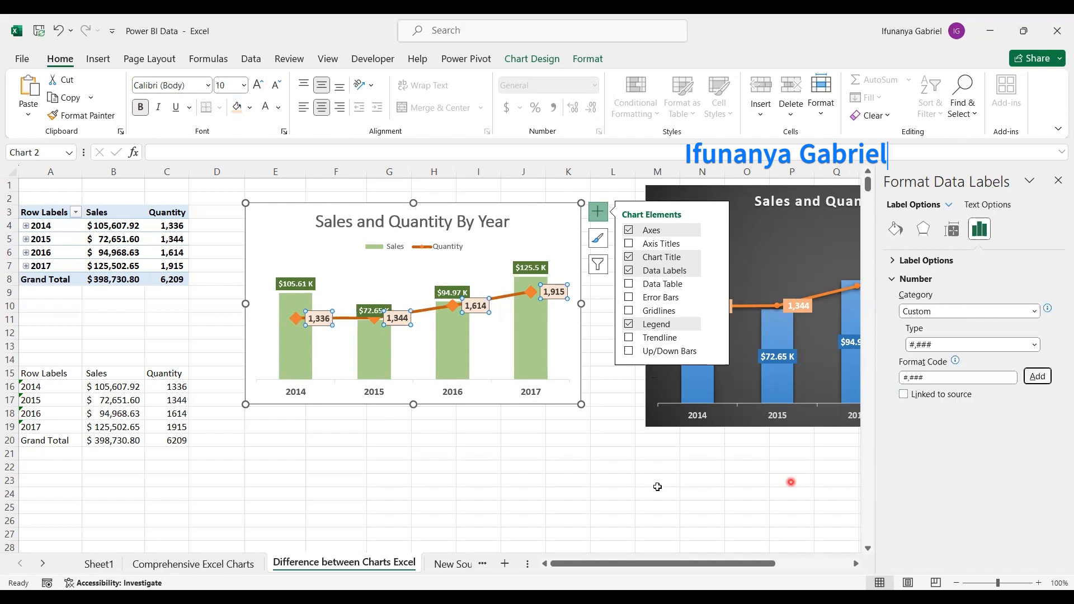
pyautogui.click(584, 488)
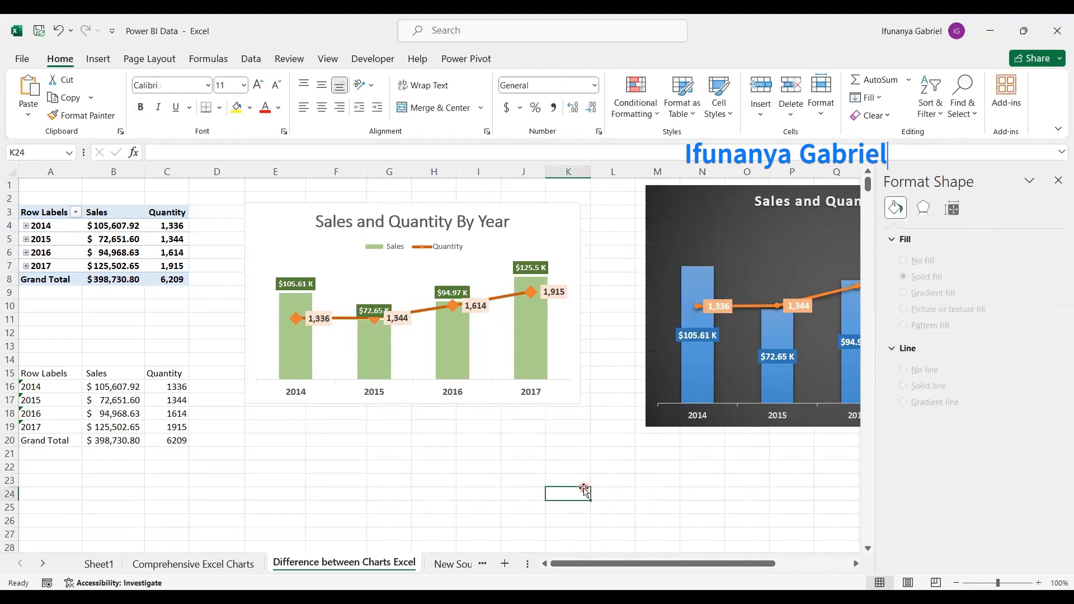
pyautogui.click(547, 222)
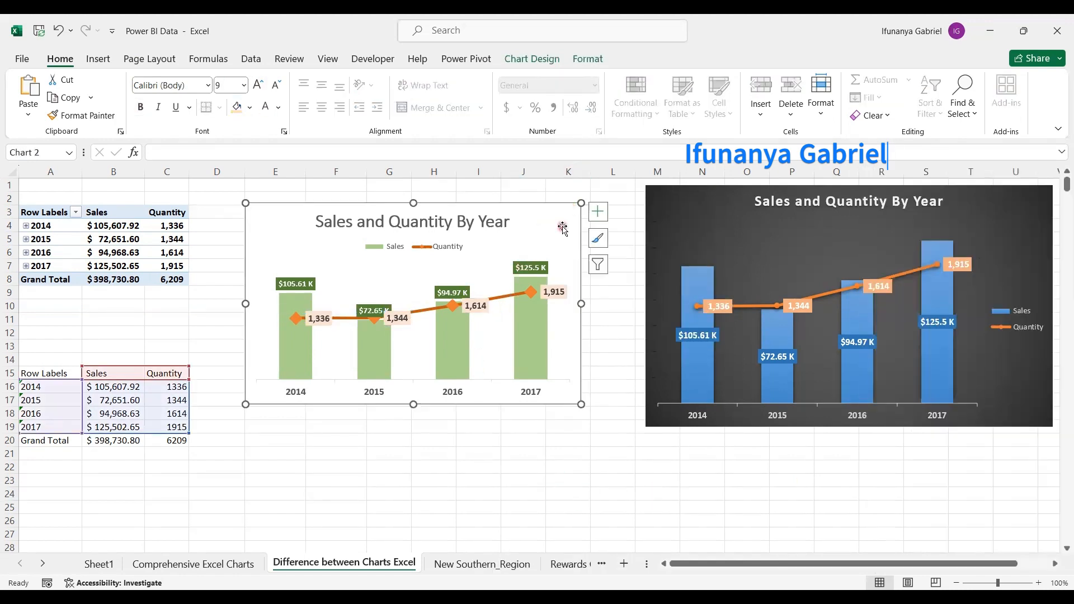